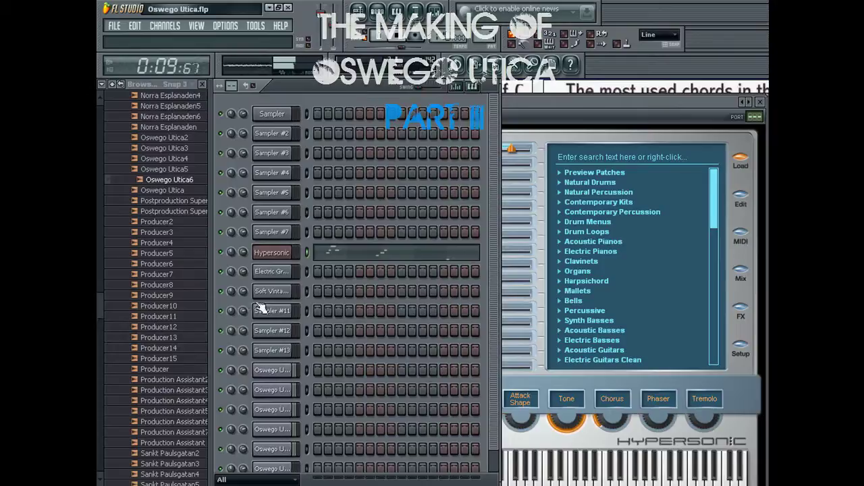
# Copy the Hypersonic melody notes into the Soft Vintage channel and stop playback
pyautogui.click(272, 290)
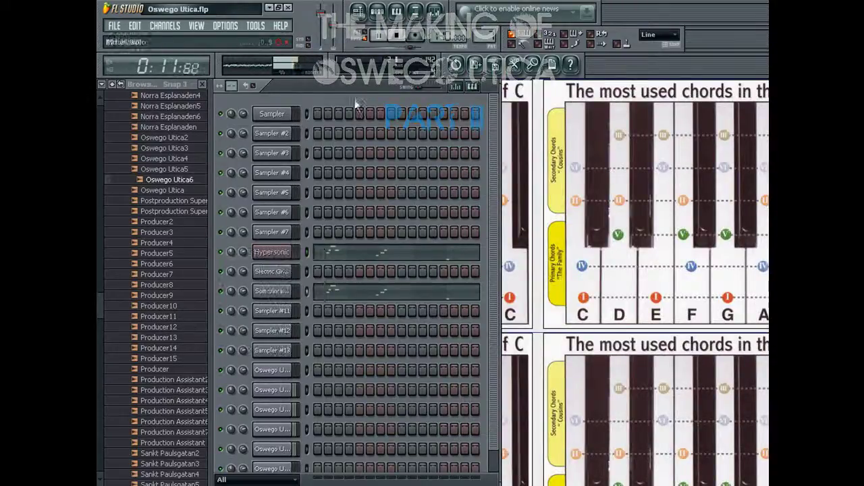
pyautogui.click(436, 14)
pyautogui.click(436, 14)
# Render the pattern to a WAV file named Oswego Utica7 in the Film Making folder
pyautogui.hotkey('ctrl', 'r')
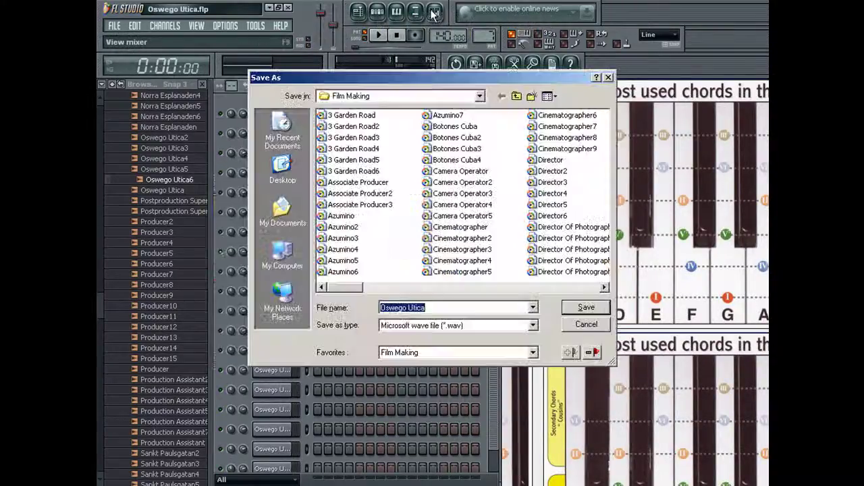
pyautogui.press('Right')
pyautogui.write('6')
pyautogui.press('BackSpace')
pyautogui.press('Return')
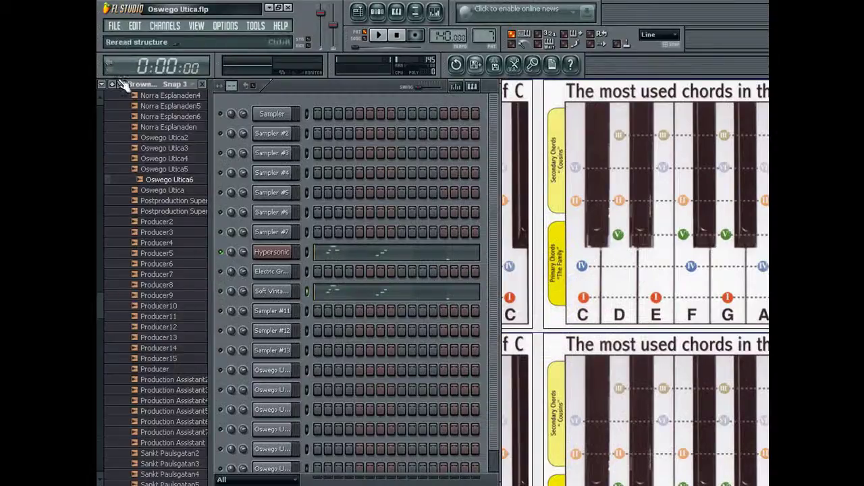
# Switch to song mode and place the rendered Oswego Utica7 clip at bar 1 on the playlist's sixth track
pyautogui.click(358, 38)
pyautogui.press('F5')
pyautogui.moveTo(191, 190); pyautogui.dragTo(292, 310)
pyautogui.rightClick(303, 167)
pyautogui.press('F5')
pyautogui.rightClick(220, 232)
pyautogui.click(237, 262)
pyautogui.click(239, 274)
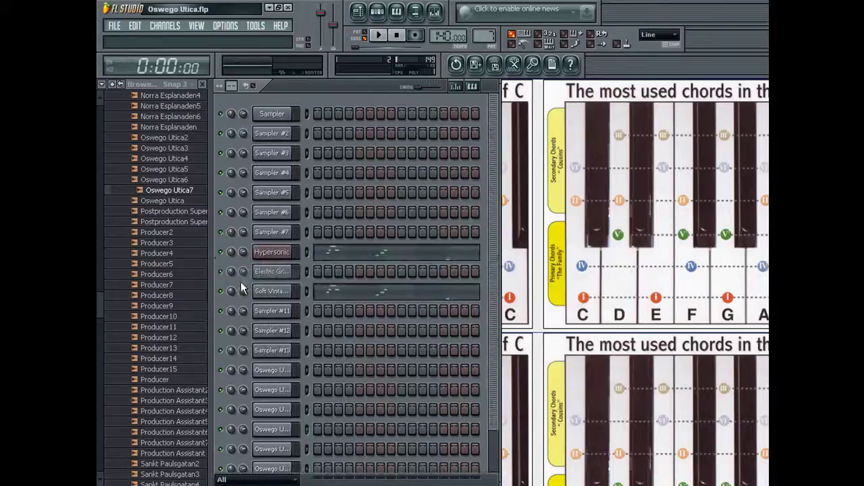
# Cut the notes from the Hypersonic channel and start song playback
pyautogui.click(270, 252)
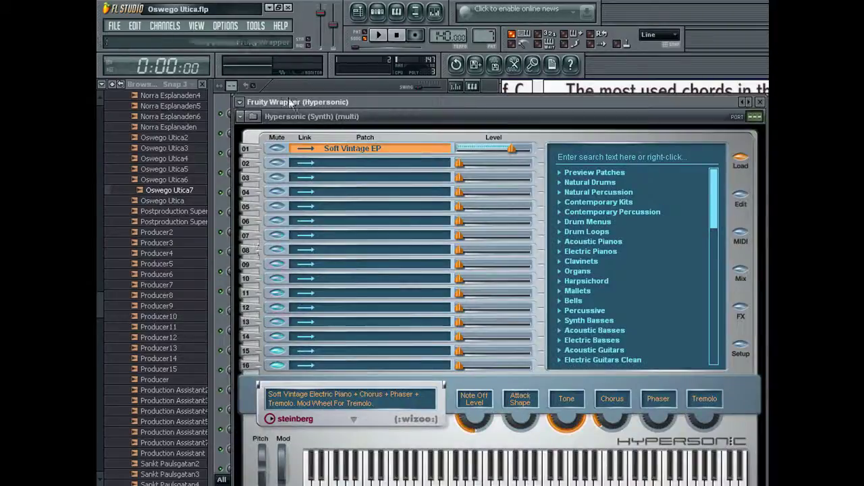
pyautogui.moveTo(323, 102); pyautogui.dragTo(673, 380)
pyautogui.click(282, 258)
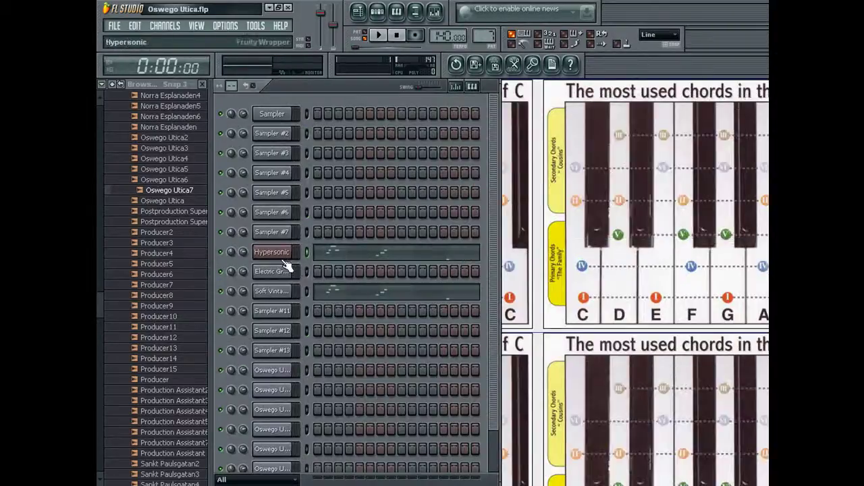
pyautogui.hotkey('ctrl', 'x')
pyautogui.press('space')
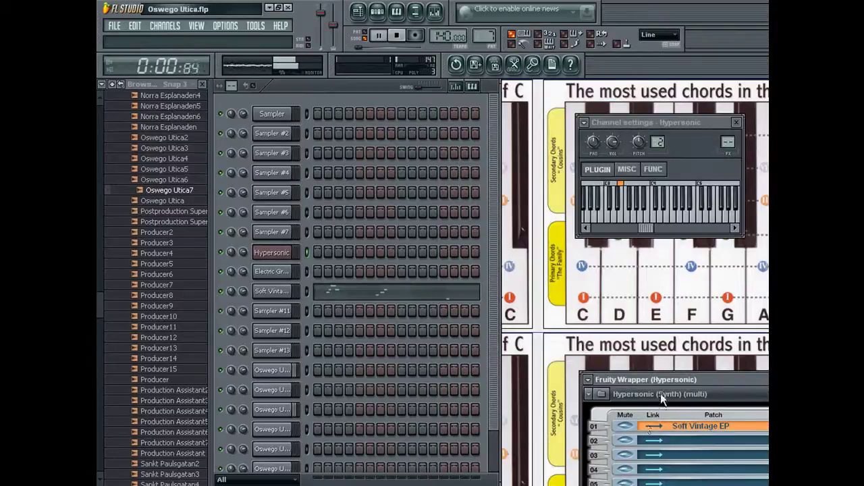
# Load the Bright Legato Strings patch from the Strings category into Hypersonic's first slot and stop playback
pyautogui.moveTo(675, 381); pyautogui.dragTo(358, 101)
pyautogui.click(646, 282)
pyautogui.scroll(-3, 648, 288)
pyautogui.click(596, 290)
pyautogui.click(596, 289)
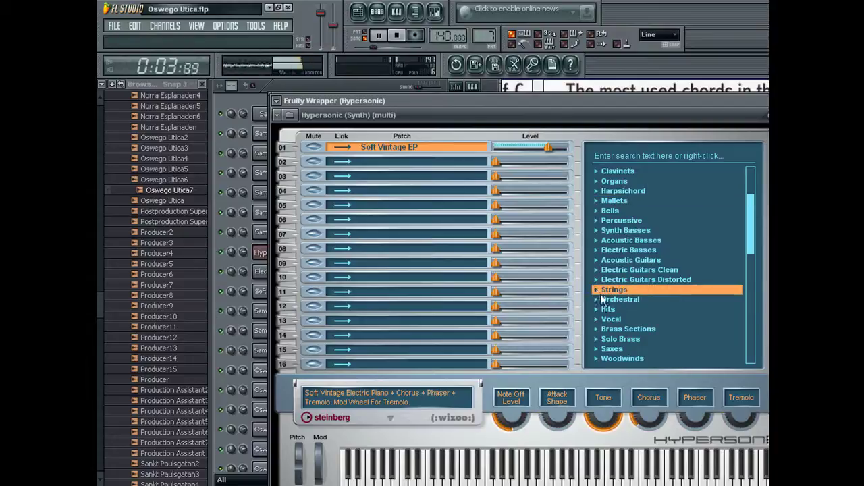
pyautogui.click(596, 290)
pyautogui.click(630, 319)
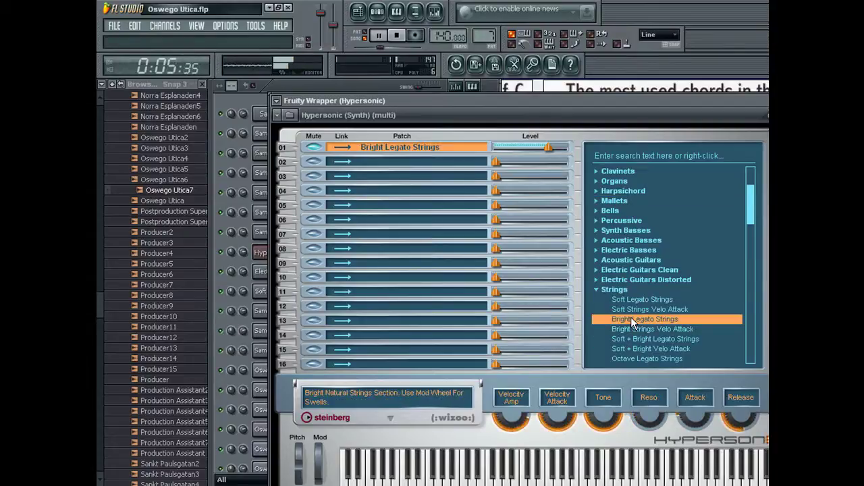
pyautogui.press('space')
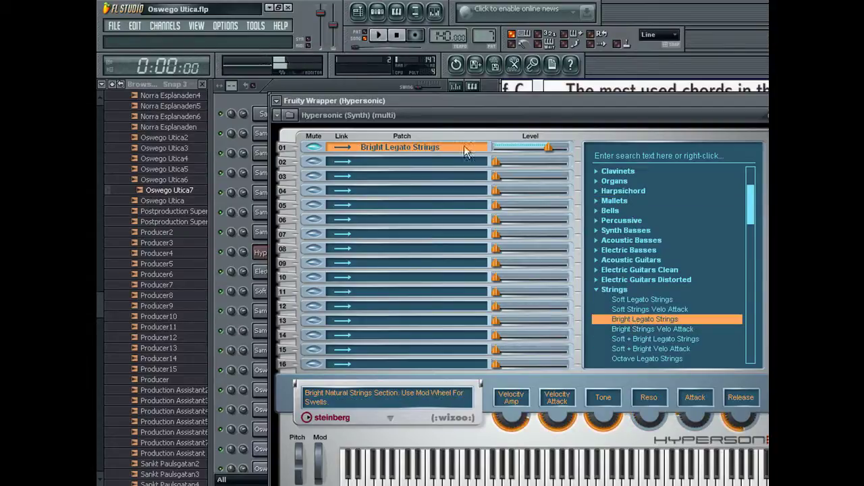
# Audition the Bright Legato Strings patch with several notes on the Hypersonic channel's test keyboard
pyautogui.click(331, 84)
pyautogui.click(274, 252)
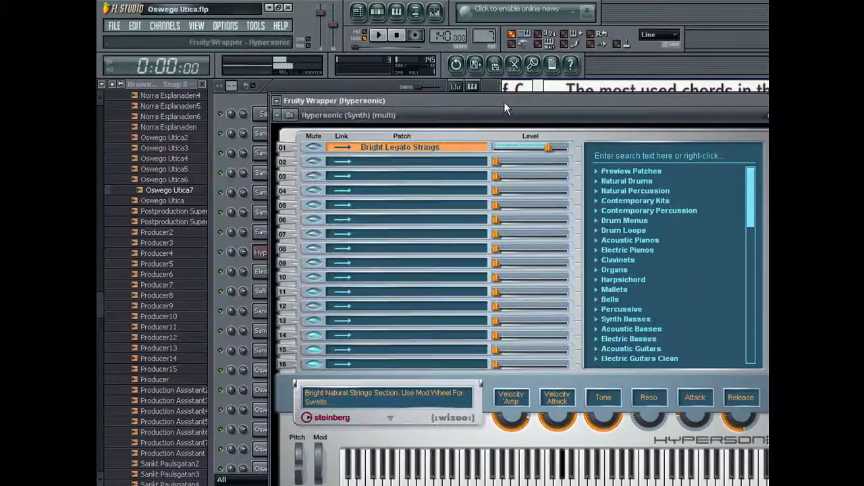
pyautogui.moveTo(504, 101); pyautogui.dragTo(458, 297)
pyautogui.rightClick(667, 218)
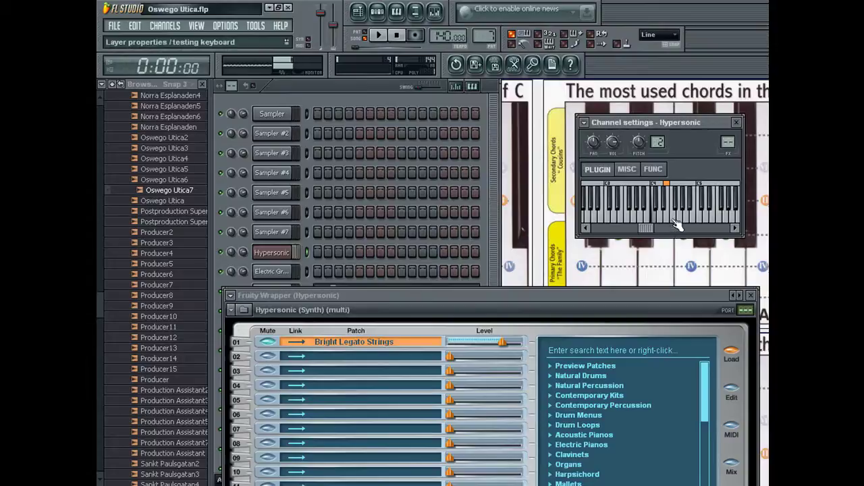
pyautogui.rightClick(679, 213)
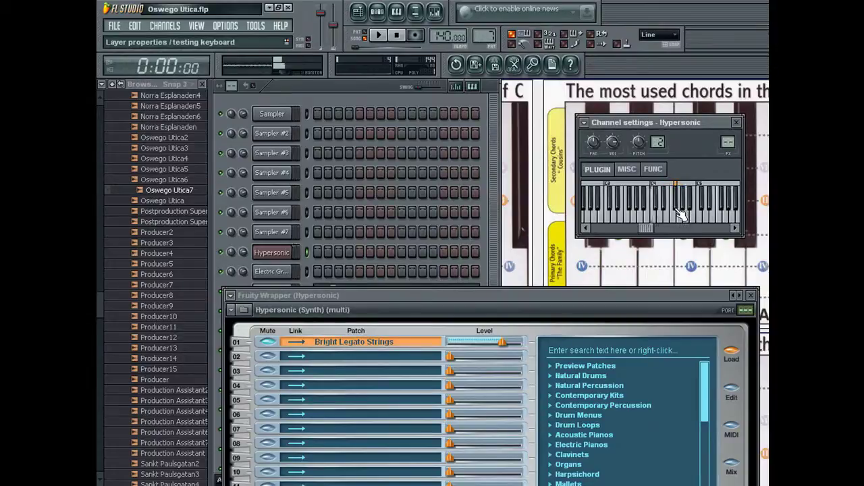
pyautogui.moveTo(602, 291); pyautogui.dragTo(582, 263)
pyautogui.rightClick(722, 210)
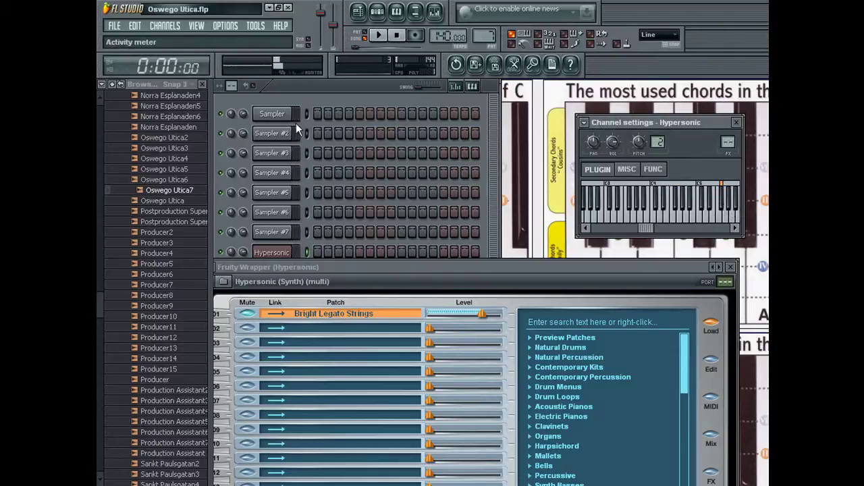
# Start song playback and select pattern 8
pyautogui.click(354, 90)
pyautogui.press('space')
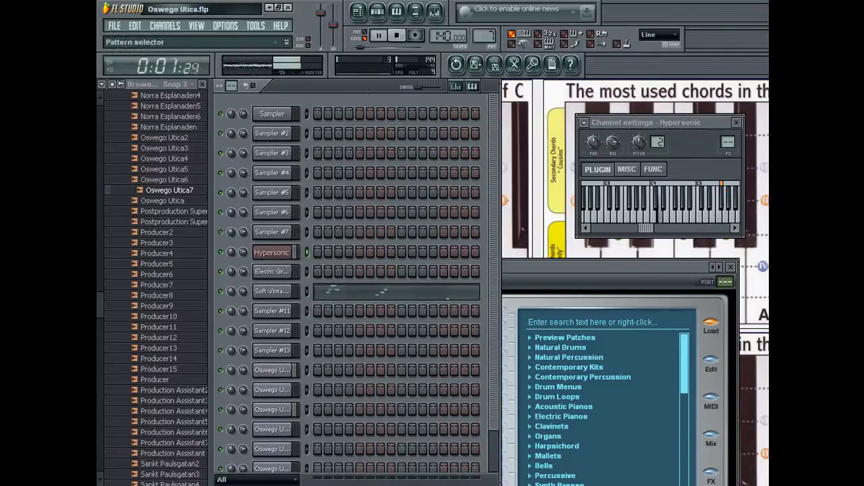
pyautogui.moveTo(490, 30); pyautogui.dragTo(491, 26)
# Try higher-octave strings notes on the Hypersonic channel's test keyboard while the song plays
pyautogui.rightClick(726, 219)
pyautogui.moveTo(645, 228); pyautogui.dragTo(687, 229)
pyautogui.rightClick(705, 214)
pyautogui.rightClick(688, 218)
pyautogui.rightClick(695, 219)
pyautogui.rightClick(702, 219)
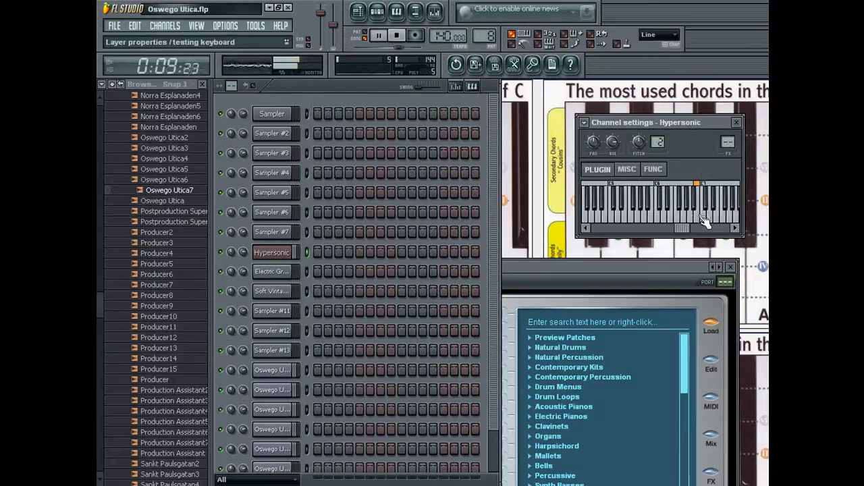
pyautogui.rightClick(689, 216)
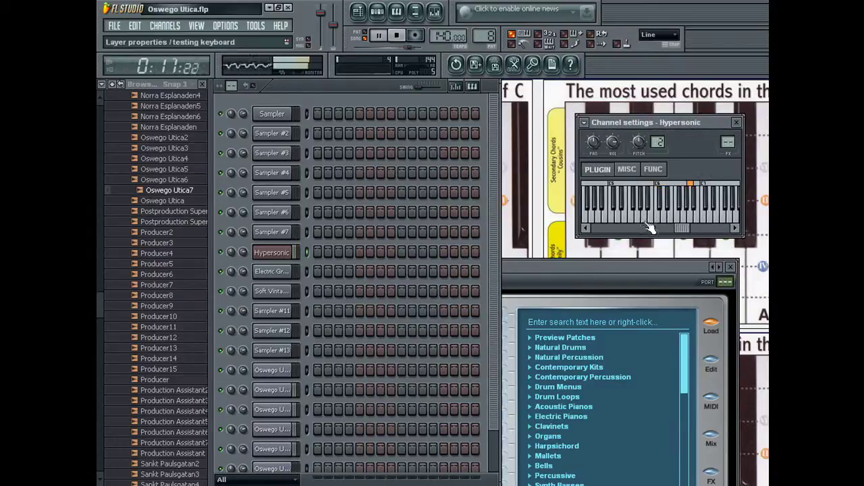
pyautogui.rightClick(612, 214)
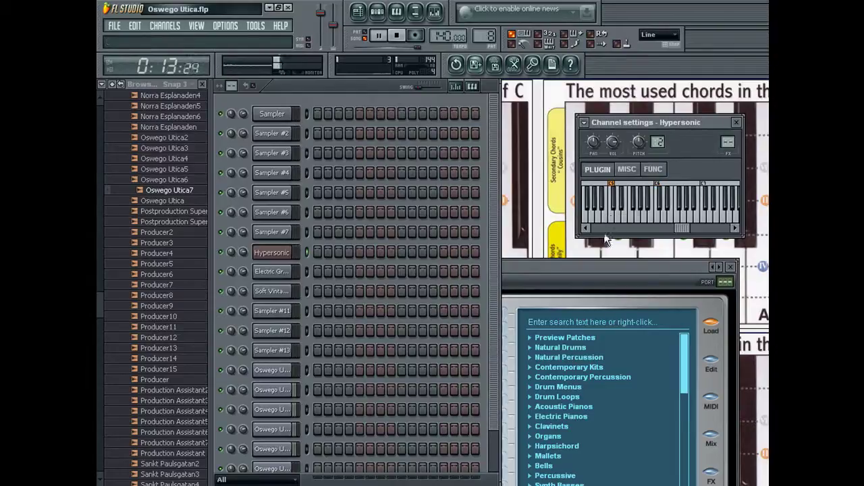
pyautogui.moveTo(682, 229); pyautogui.dragTo(668, 229)
pyautogui.rightClick(620, 216)
pyautogui.rightClick(614, 216)
# Record two two-note strings chords, D#5 with C5 and A#4 with G4, into the Hypersonic channel of pattern 8
pyautogui.moveTo(675, 267); pyautogui.dragTo(648, 135)
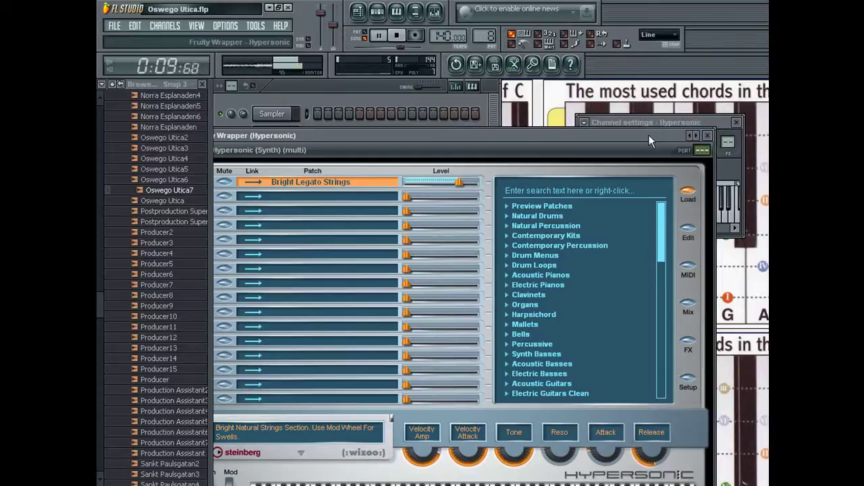
pyautogui.click(456, 114)
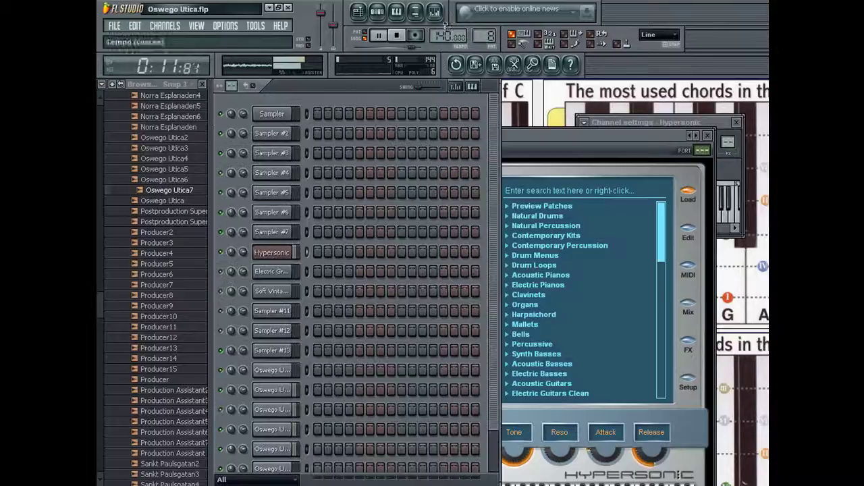
pyautogui.click(420, 36)
pyautogui.press('space')
pyautogui.press('space')
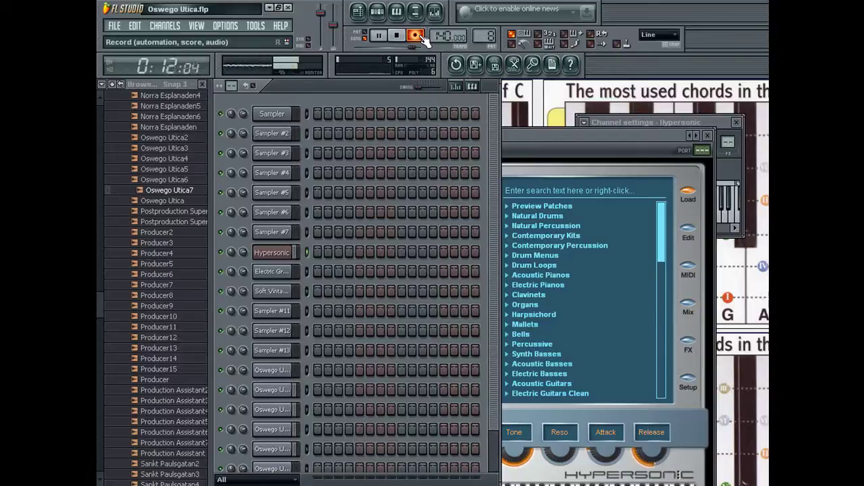
pyautogui.click(418, 37)
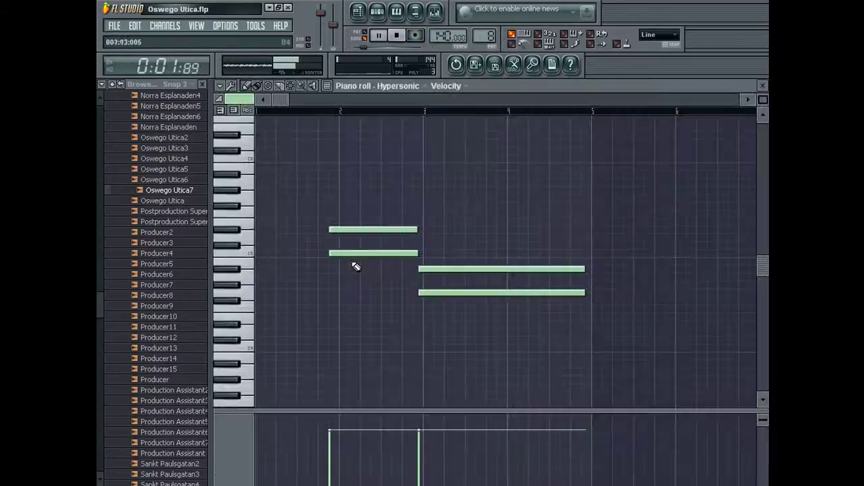
# Replace the recorded D#5 note with one starting at bar 2 and lasting one bar, and remove the stray D5 note
pyautogui.click(352, 260)
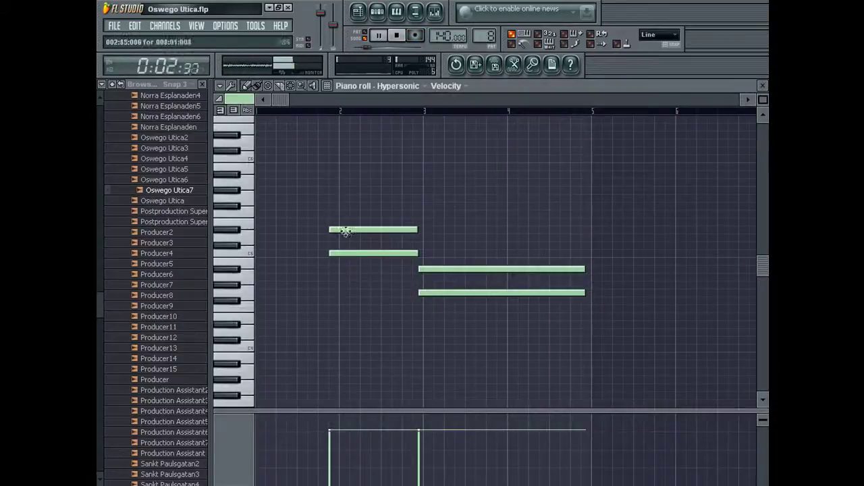
pyautogui.click(341, 231)
pyautogui.doubleClick(345, 230)
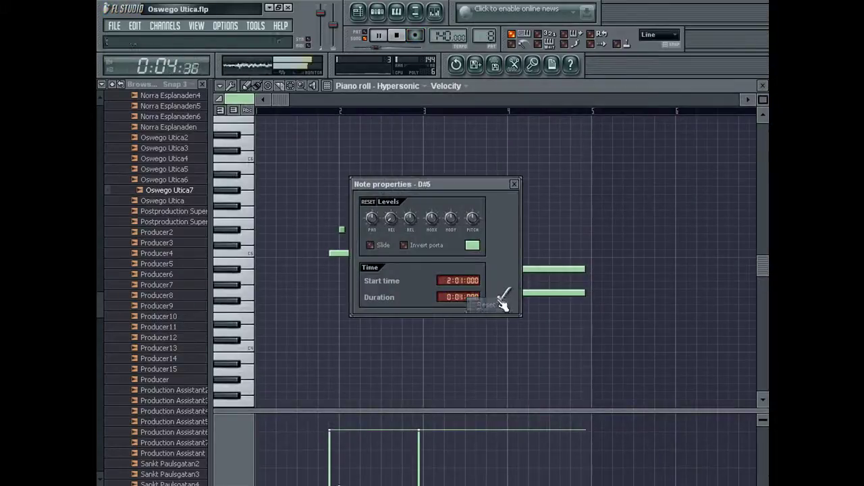
pyautogui.click(498, 297)
pyautogui.moveTo(357, 230); pyautogui.dragTo(420, 239)
pyautogui.doubleClick(394, 236)
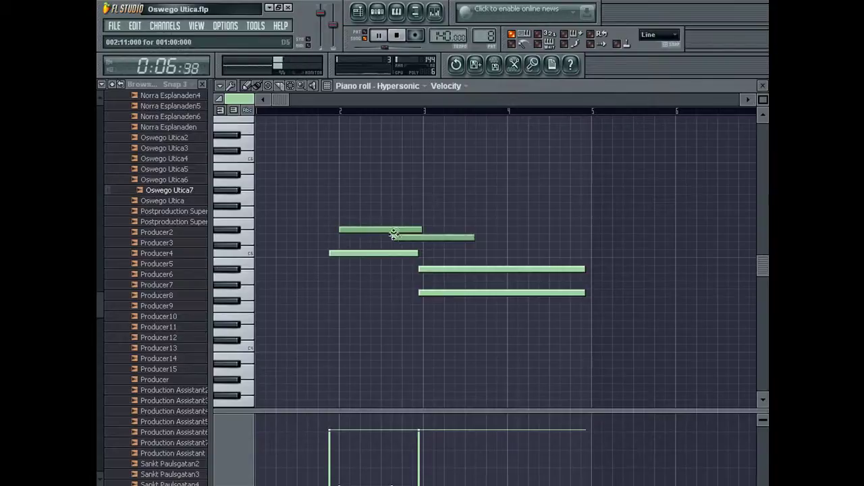
pyautogui.press('Escape')
pyautogui.rightClick(398, 238)
pyautogui.doubleClick(402, 231)
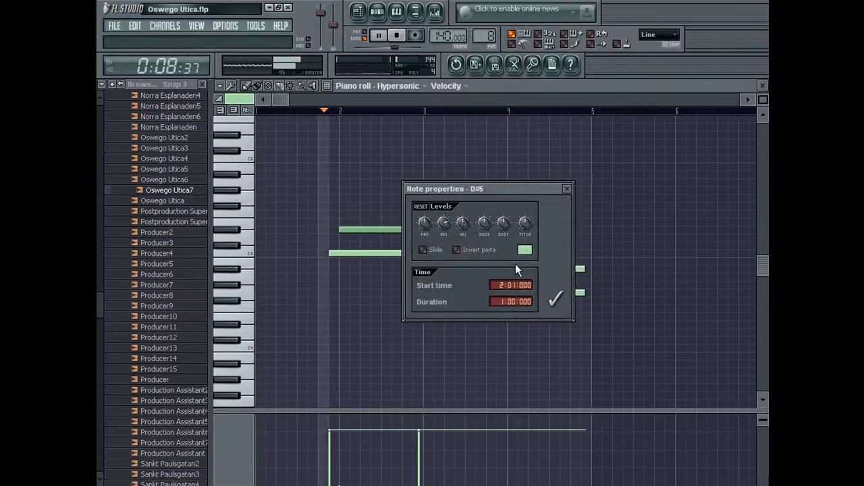
pyautogui.click(560, 301)
# Align the C5 note to bar 2 for one bar, and the A#4 and G4 notes to bar 3 for two bars
pyautogui.rightClick(343, 254)
pyautogui.click(342, 255)
pyautogui.rightClick(443, 270)
pyautogui.click(428, 270)
pyautogui.moveTo(504, 271); pyautogui.dragTo(586, 279)
pyautogui.moveTo(421, 294); pyautogui.dragTo(425, 294)
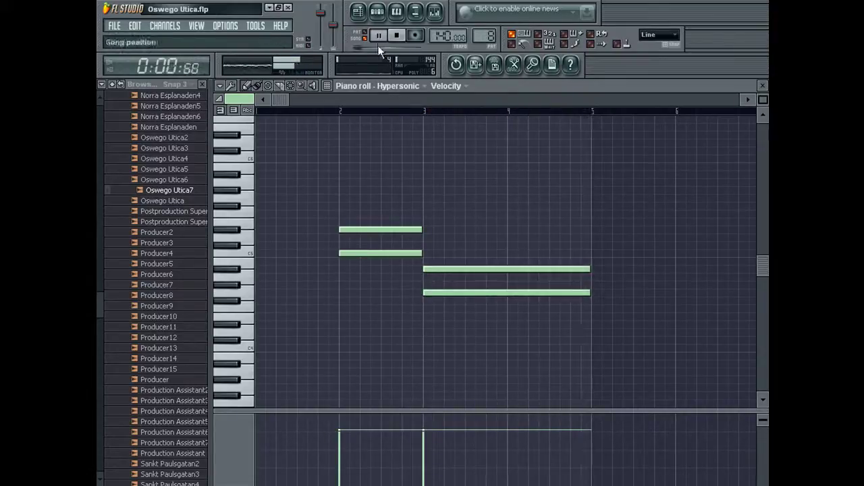
# Place the Pattern 8 clip at bar 5 on the playlist's seventh track and play that section
pyautogui.press('F5')
pyautogui.moveTo(436, 169); pyautogui.dragTo(434, 347)
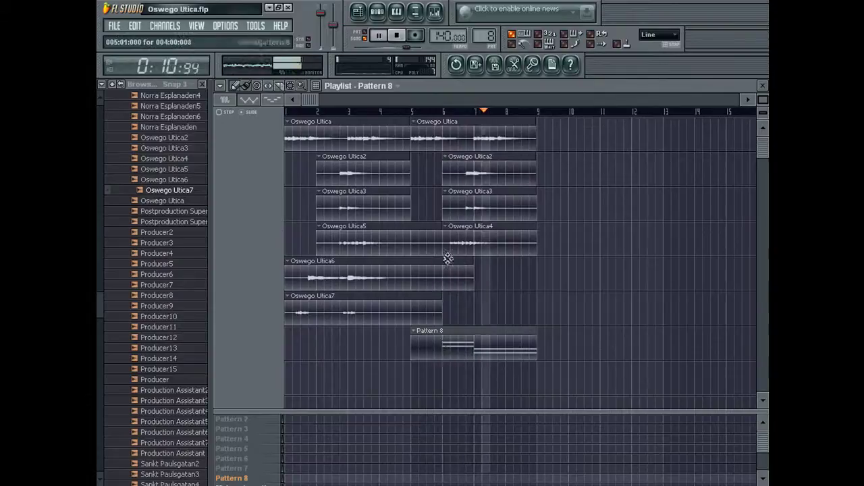
pyautogui.moveTo(443, 112); pyautogui.dragTo(600, 123)
pyautogui.moveTo(412, 113); pyautogui.dragTo(583, 119)
# Lower the two bar 2 notes of Pattern 8 to D5 and A#4 in the piano roll
pyautogui.doubleClick(459, 339)
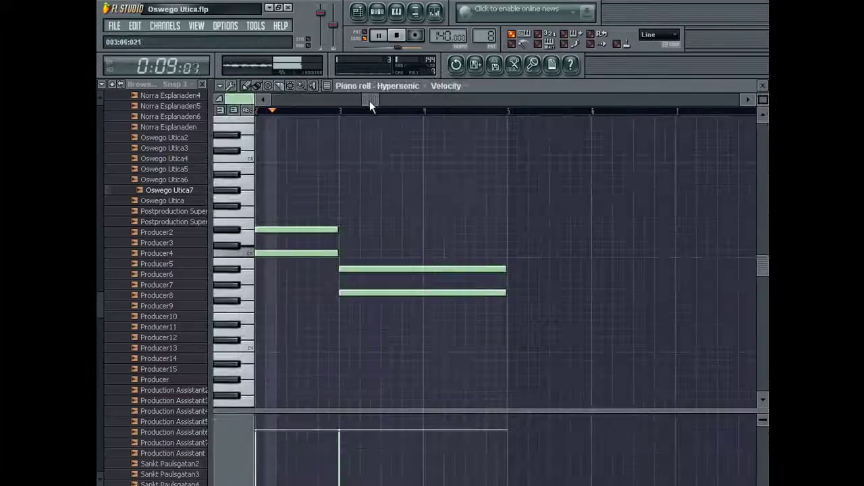
pyautogui.press('space')
pyautogui.click(329, 255)
pyautogui.rightClick(333, 255)
pyautogui.moveTo(349, 268); pyautogui.dragTo(344, 275)
pyautogui.press('space')
pyautogui.moveTo(374, 230)
pyautogui.mouseDown()
pyautogui.moveTo(371, 243)
pyautogui.moveTo(370, 236)
pyautogui.mouseUp()
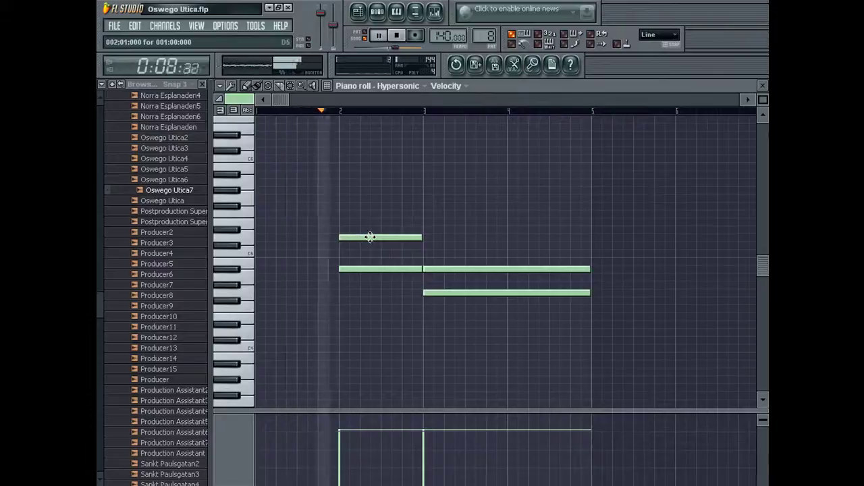
# Try the upper bar 3 note at C5 with a half-bar length, and delete it together with the D5 note
pyautogui.moveTo(453, 269); pyautogui.dragTo(450, 253)
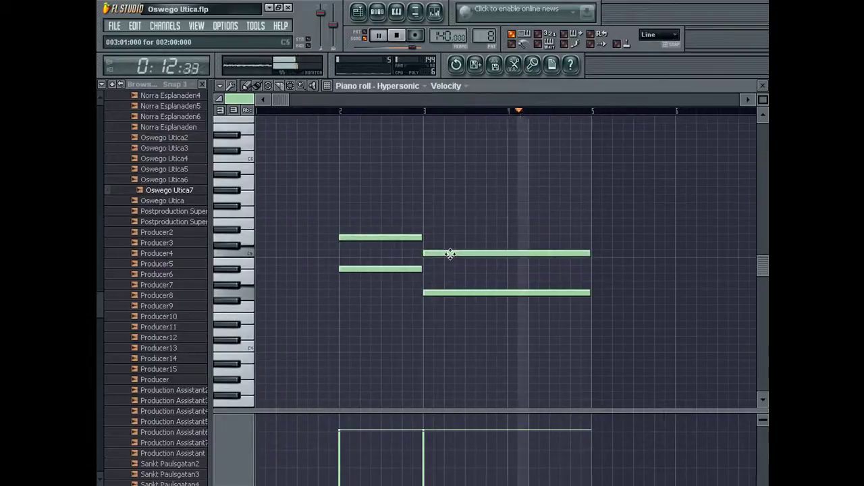
pyautogui.moveTo(585, 251); pyautogui.dragTo(465, 257)
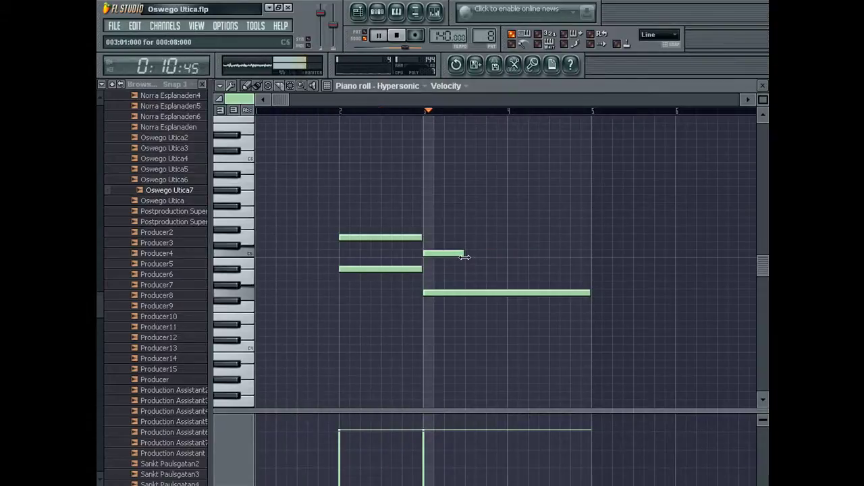
pyautogui.rightClick(447, 254)
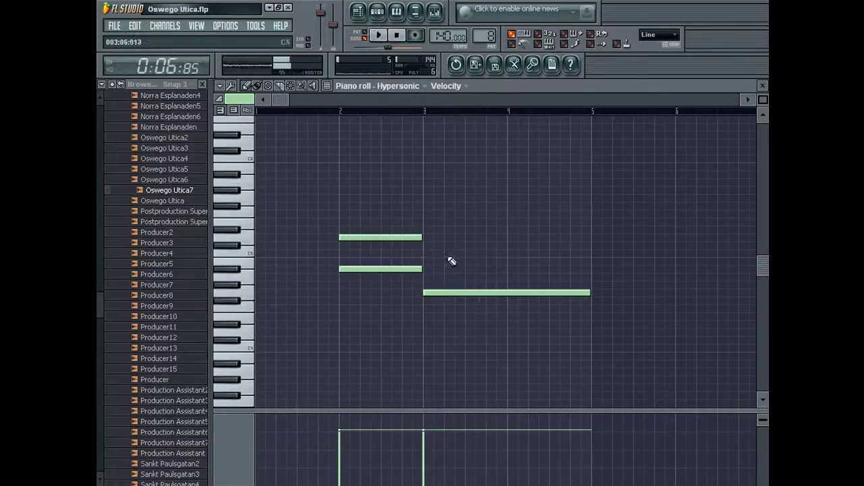
pyautogui.rightClick(385, 239)
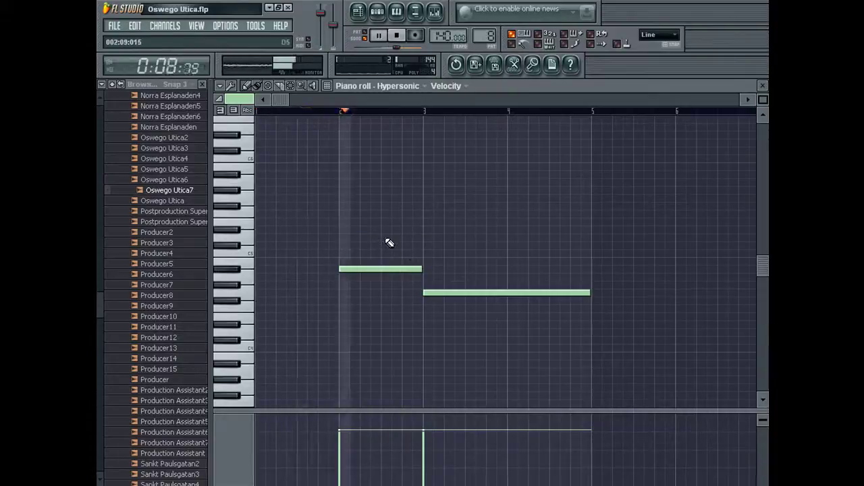
# Restart playback and move the A#4 note four steps earlier, to 001:13:000
pyautogui.press('space')
pyautogui.press('space')
pyautogui.moveTo(362, 267); pyautogui.dragTo(345, 272)
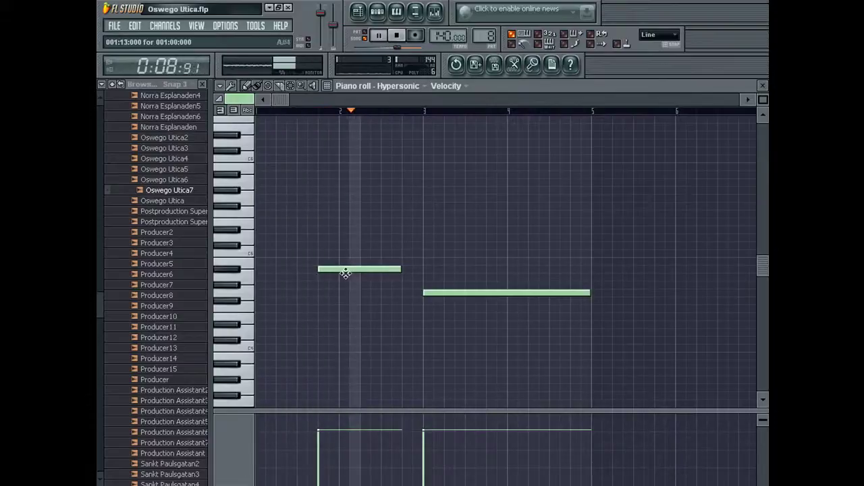
# Lengthen Pattern 10's first note to 001:04:000 so it reaches the bar 3 note, and return to the playlist
pyautogui.moveTo(399, 269)
pyautogui.mouseDown()
pyautogui.moveTo(420, 270)
pyautogui.moveTo(401, 270)
pyautogui.mouseUp()
pyautogui.press('F6')
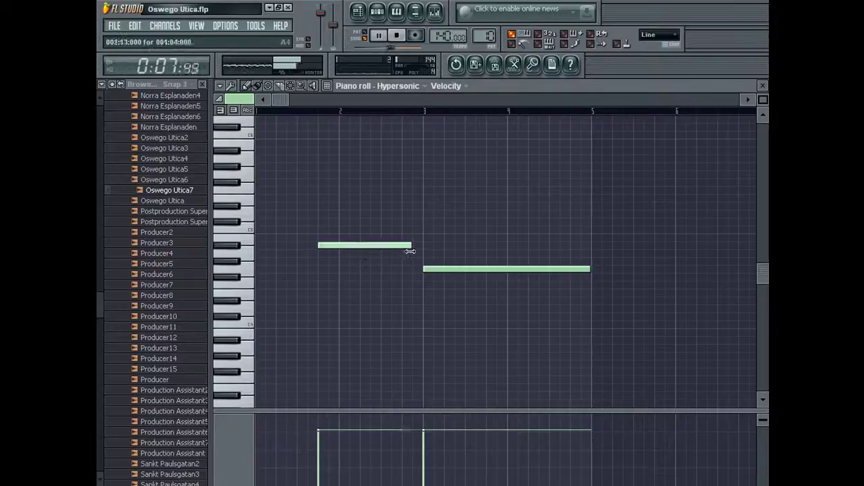
pyautogui.click(760, 99)
pyautogui.click(488, 237)
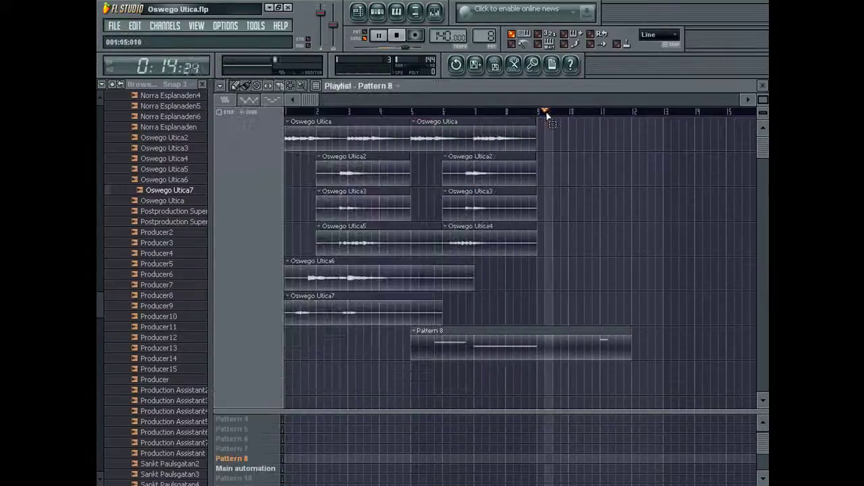
# Restart song playback and inspect the notes of Pattern 8 in the piano roll
pyautogui.press('space')
pyautogui.press('space')
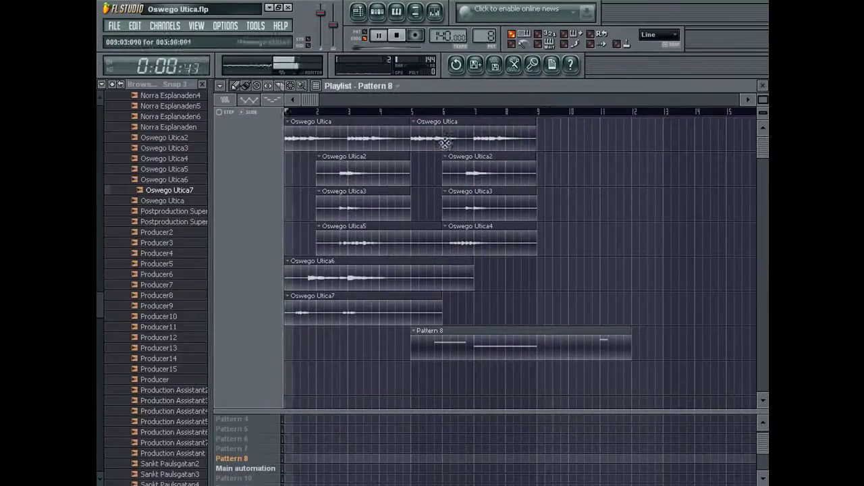
pyautogui.doubleClick(437, 338)
pyautogui.click(382, 253)
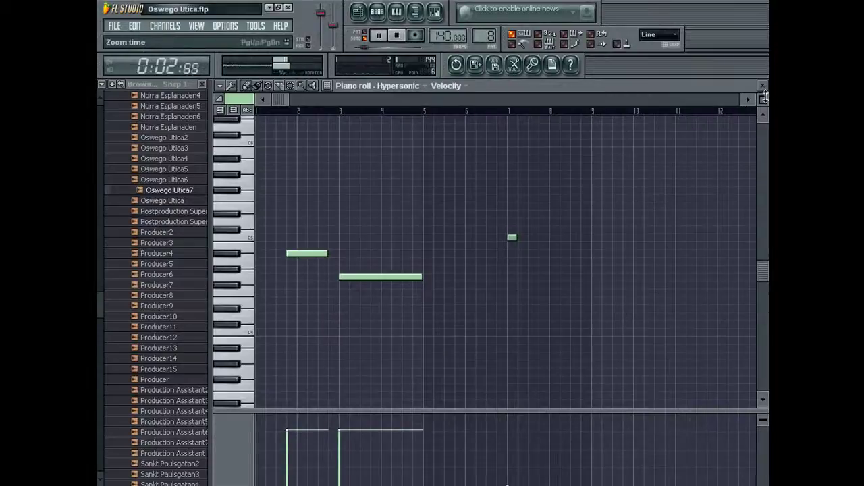
pyautogui.moveTo(764, 98); pyautogui.dragTo(765, 75)
pyautogui.moveTo(482, 38)
pyautogui.mouseDown()
pyautogui.moveTo(482, 29)
pyautogui.moveTo(482, 38)
pyautogui.mouseUp()
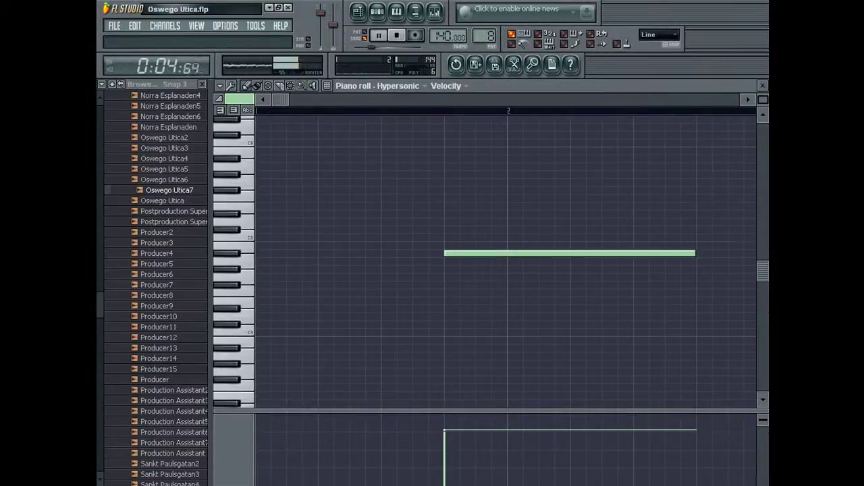
pyautogui.moveTo(765, 99); pyautogui.dragTo(764, 110)
pyautogui.press('Escape')
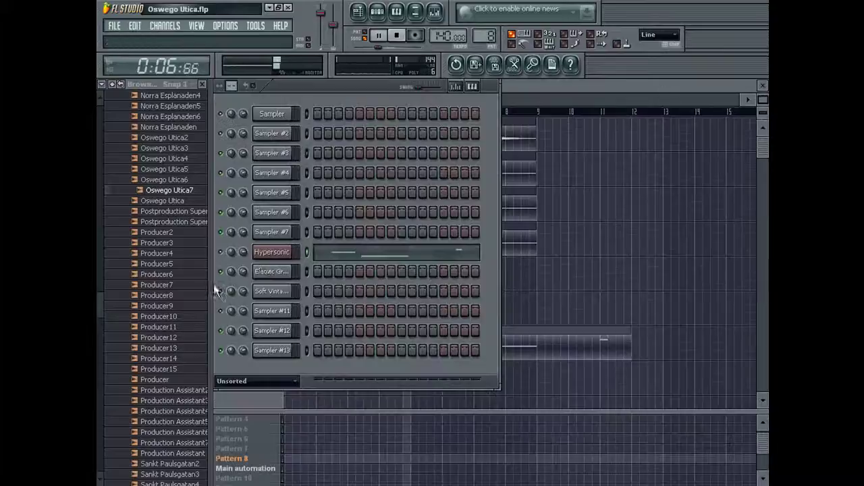
# Check the patch loaded in Hypersonic and rename the Sampler #11 channel to Bright Legato Strings
pyautogui.click(269, 251)
pyautogui.moveTo(317, 134); pyautogui.dragTo(503, 104)
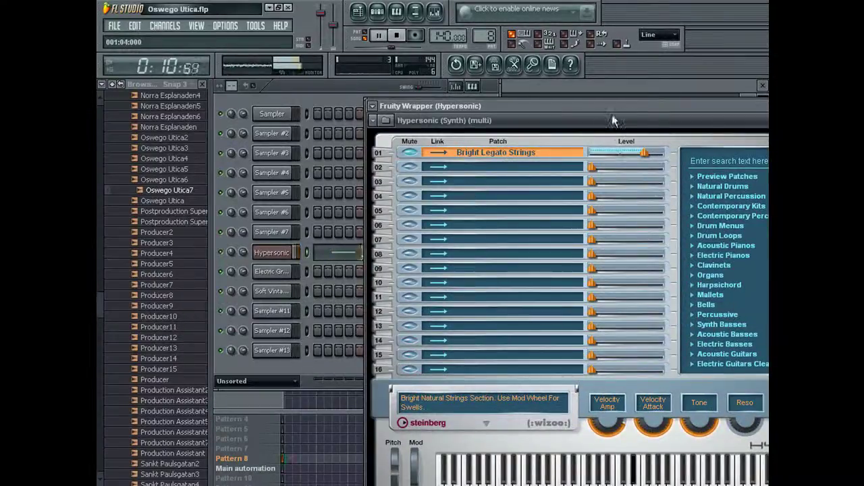
pyautogui.moveTo(605, 122); pyautogui.dragTo(466, 105)
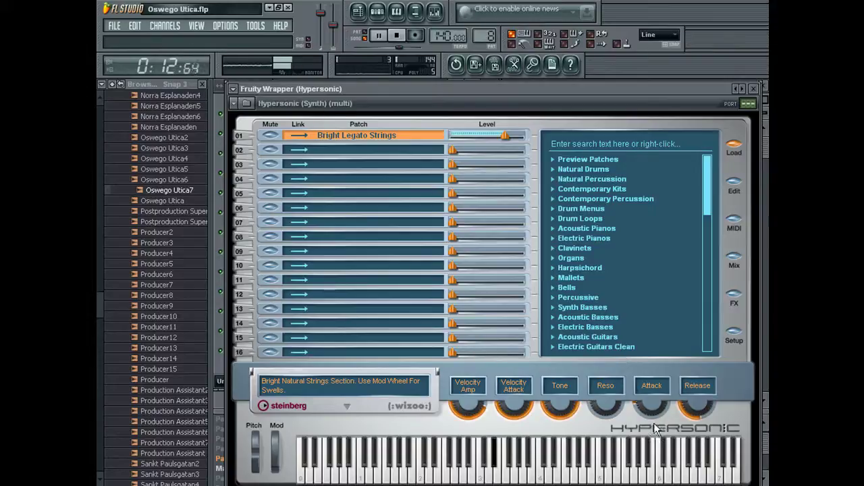
pyautogui.moveTo(336, 99); pyautogui.dragTo(528, 172)
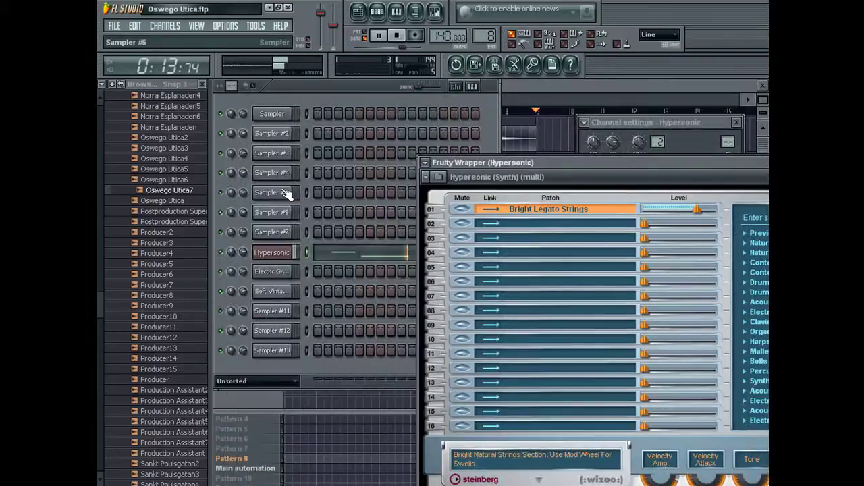
pyautogui.rightClick(282, 262)
pyautogui.click(324, 327)
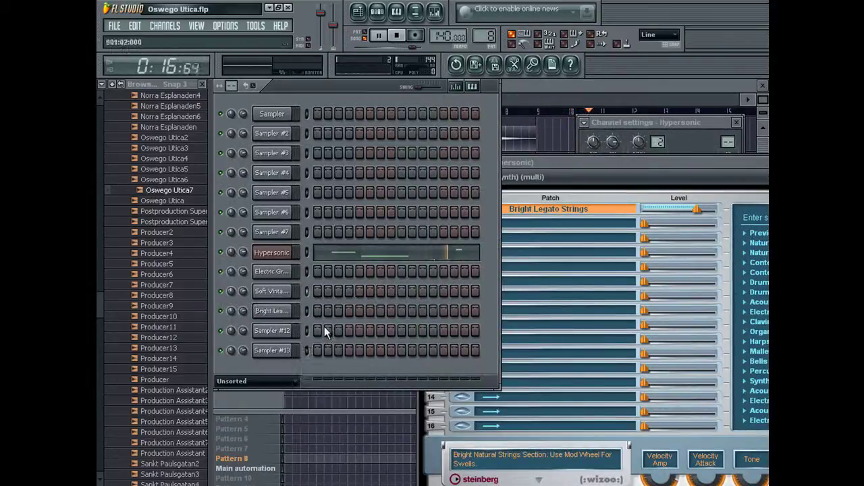
# Copy the Hypersonic notes of Patterns 8 and 10 into the Bright Legato Strings channel
pyautogui.press('Right')
pyautogui.press('Left')
pyautogui.press('Left')
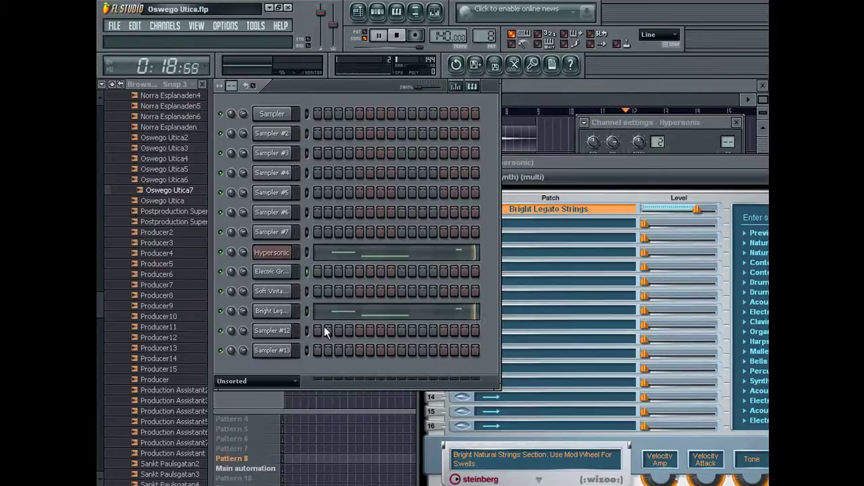
pyautogui.press('Right')
pyautogui.press('Right')
pyautogui.press('Right')
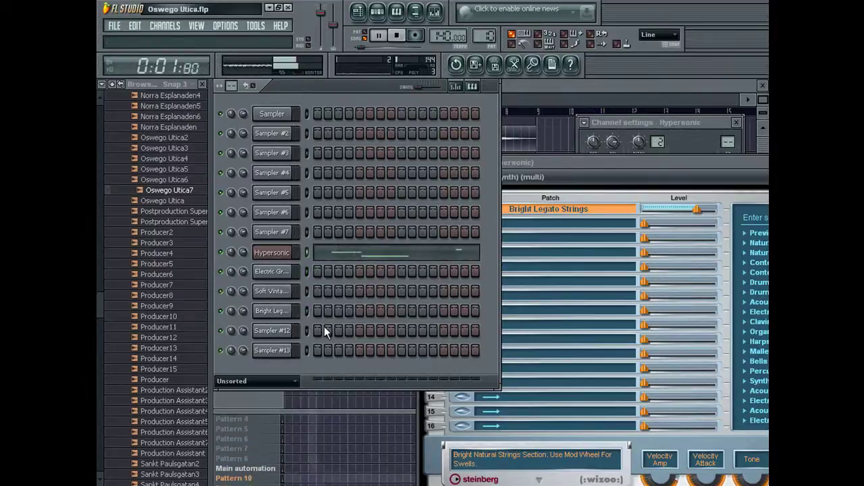
pyautogui.press('Left')
pyautogui.press('Left')
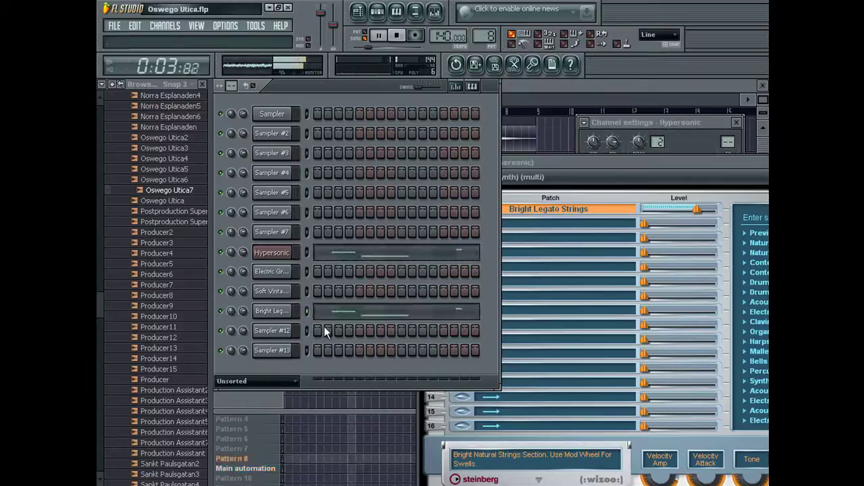
# Solo the Hypersonic channel for pattern-mode playback and check the Master track in the mixer
pyautogui.moveTo(210, 247); pyautogui.dragTo(241, 248)
pyautogui.rightClick(250, 251)
pyautogui.click(260, 256)
pyautogui.click(364, 35)
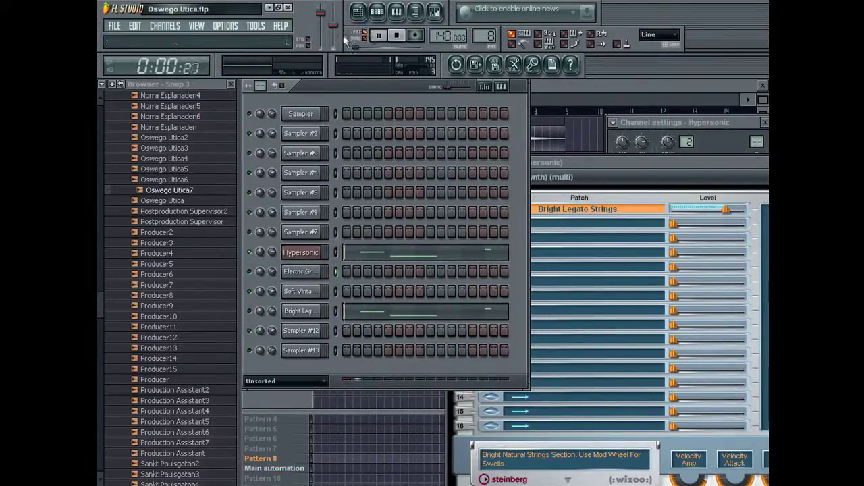
pyautogui.click(114, 26)
pyautogui.click(435, 12)
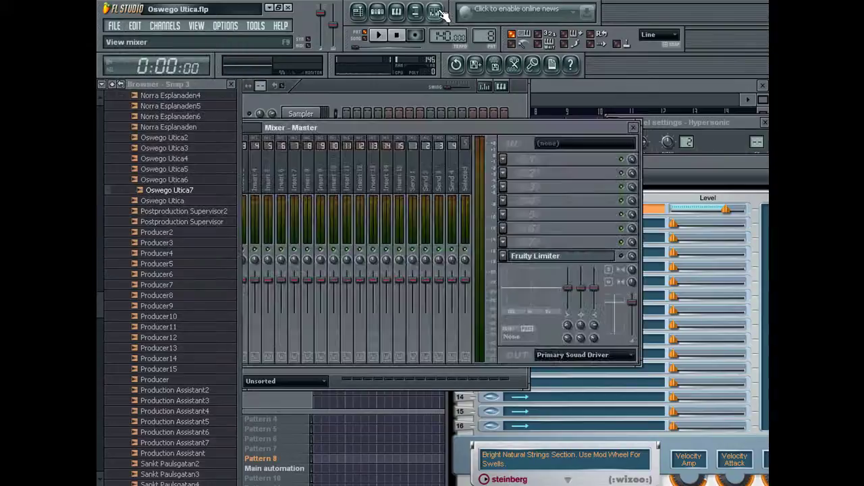
pyautogui.click(435, 13)
# Render Pattern 8 to the Film Making folder as the WAV file Oswego Utica8
pyautogui.hotkey('ctrl', 'r')
pyautogui.write('7')
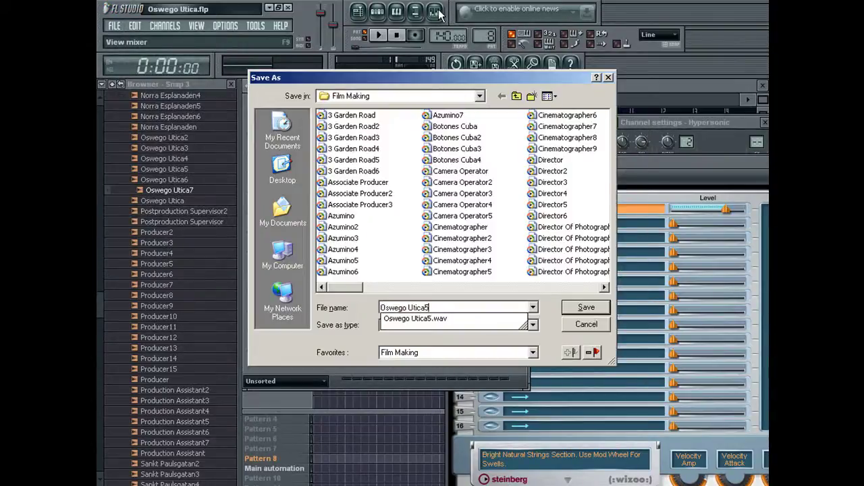
pyautogui.press('Return')
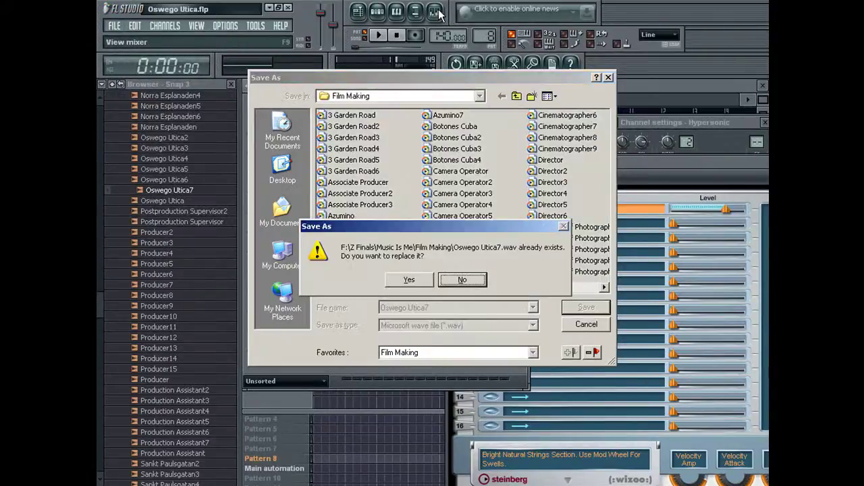
pyautogui.click(462, 279)
pyautogui.click(442, 308)
pyautogui.press('BackSpace')
pyautogui.write('8')
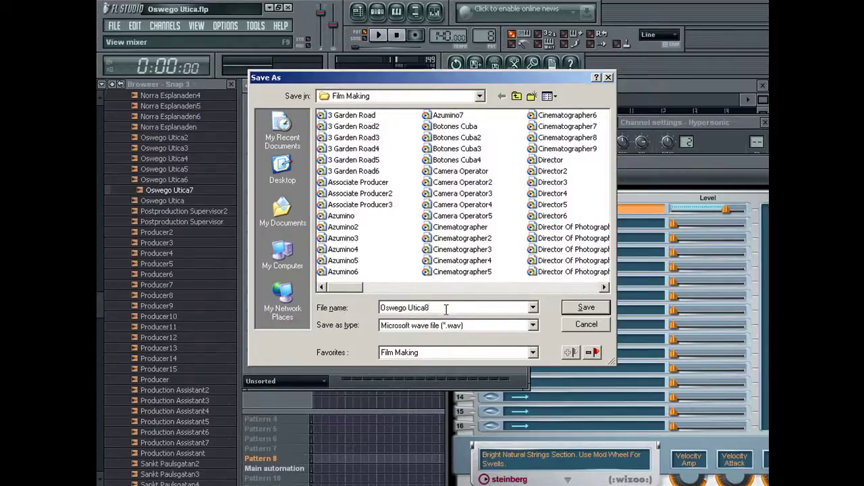
pyautogui.press('Return')
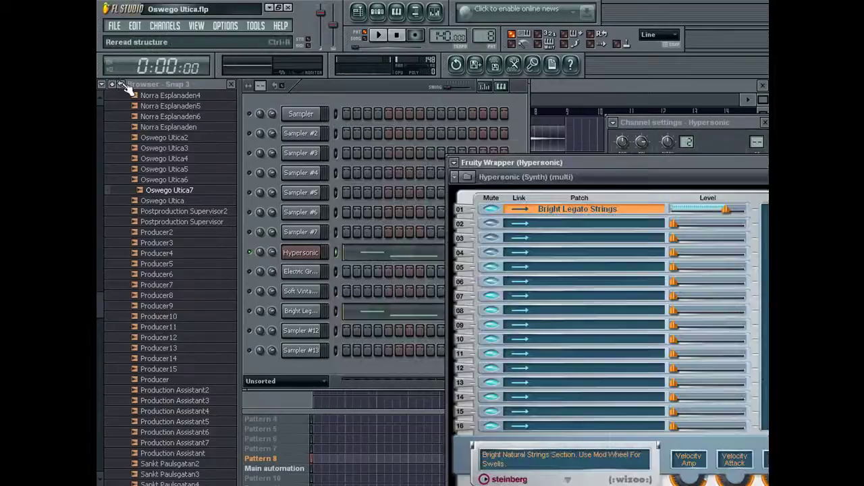
# Refresh the browser and replace the Pattern 8 clip at bar 5 with the Oswego Utica8 audio clip
pyautogui.click(121, 85)
pyautogui.click(554, 85)
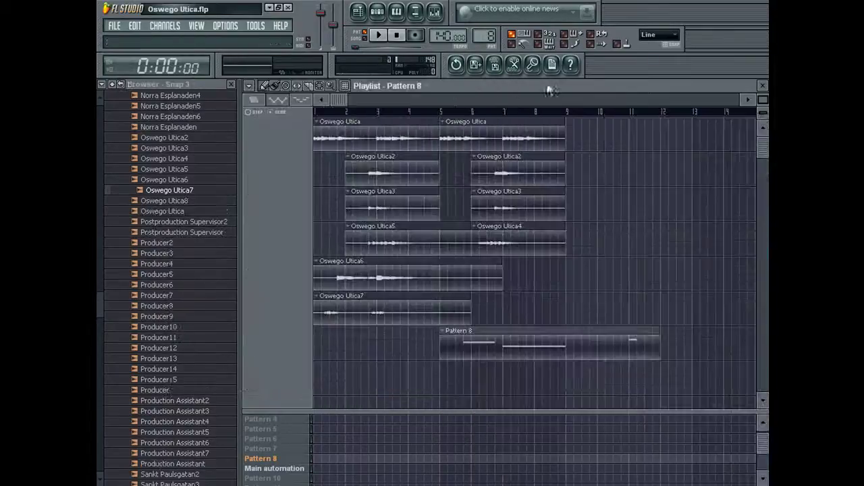
pyautogui.moveTo(227, 201); pyautogui.dragTo(480, 331)
pyautogui.rightClick(473, 355)
# Duplicate all playlist clips eight bars further along so the copy starts at bar 9
pyautogui.hotkey('ctrl', 'a')
pyautogui.moveTo(352, 139); pyautogui.dragTo(604, 148)
pyautogui.hotkey('ctrl', 'd')
pyautogui.moveTo(574, 100); pyautogui.dragTo(518, 100)
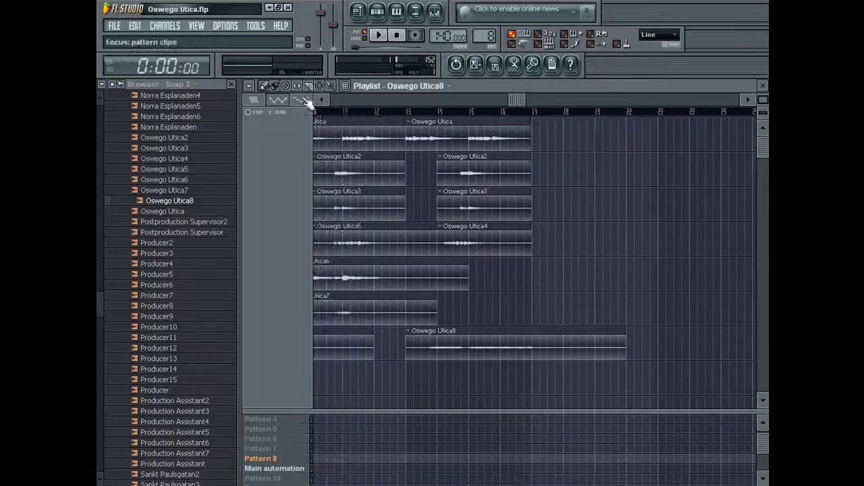
pyautogui.click(121, 84)
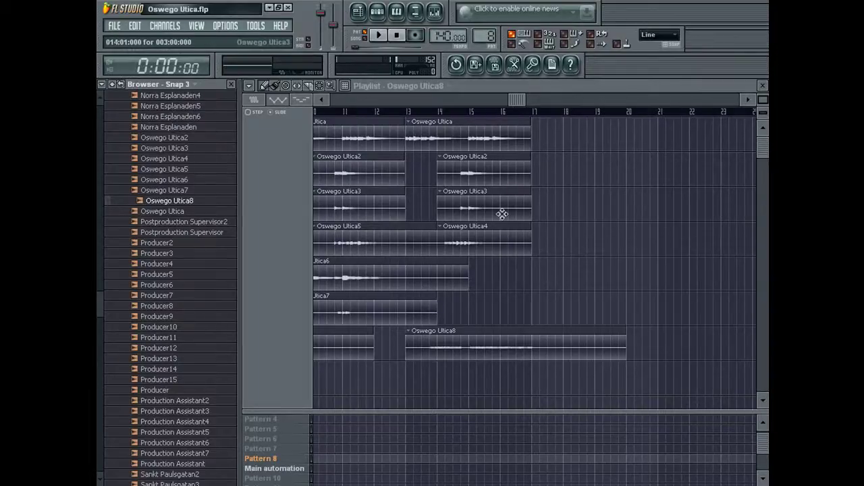
# Show all channels in the channel rack, switch to Pattern 10 and solo the Hypersonic channel
pyautogui.click(763, 86)
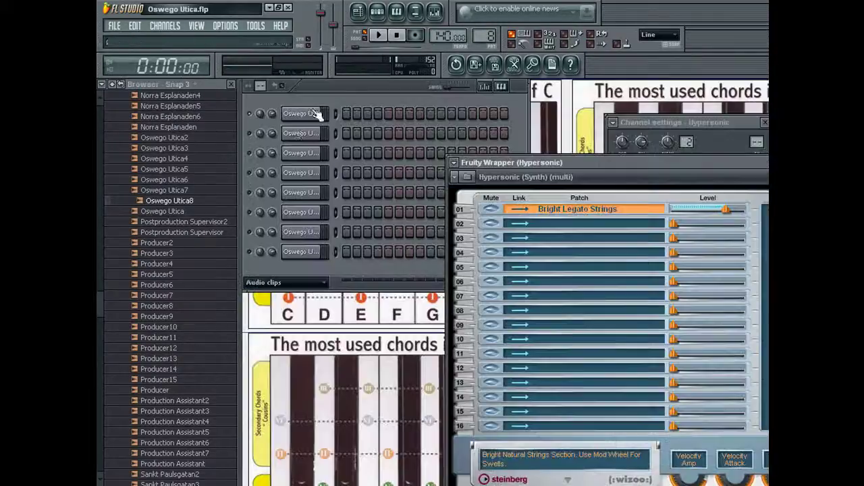
pyautogui.click(272, 282)
pyautogui.click(273, 284)
pyautogui.rightClick(250, 253)
pyautogui.click(256, 259)
pyautogui.click(299, 253)
pyautogui.doubleClick(299, 253)
pyautogui.rightClick(250, 252)
pyautogui.click(256, 256)
pyautogui.doubleClick(302, 254)
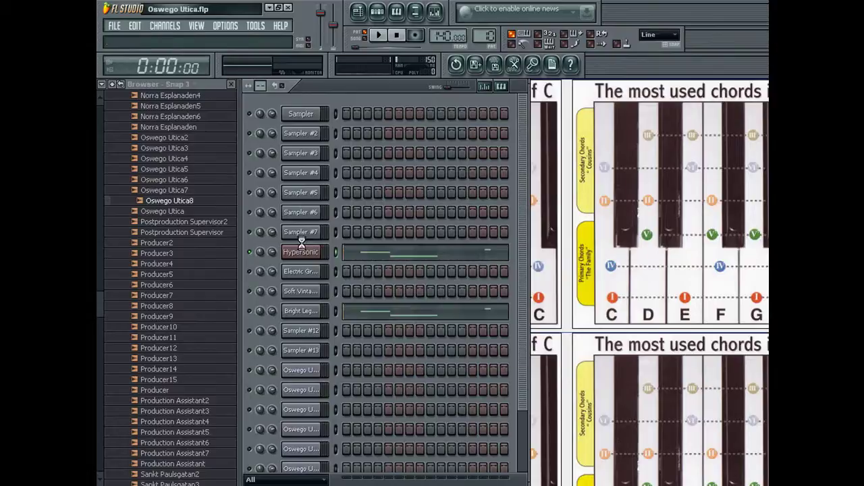
# Render Pattern 10 as the WAV file Oswego Utica9
pyautogui.hotkey('ctrl', 'r')
pyautogui.press('Return')
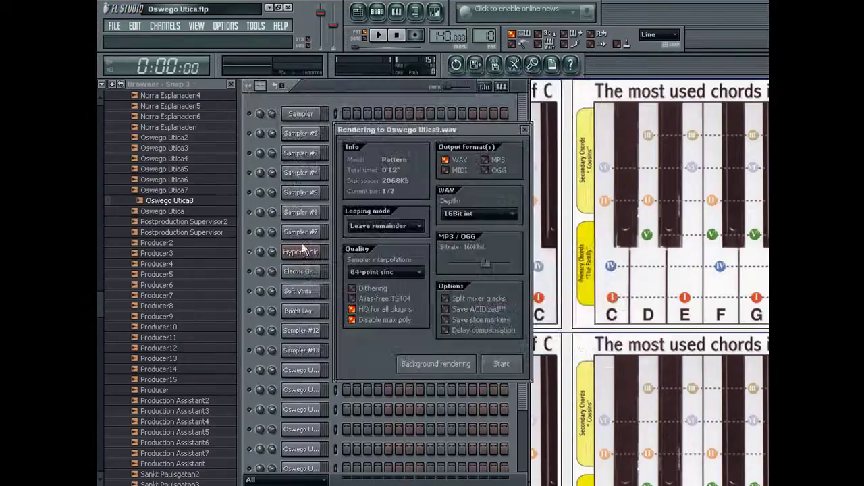
pyautogui.click(460, 368)
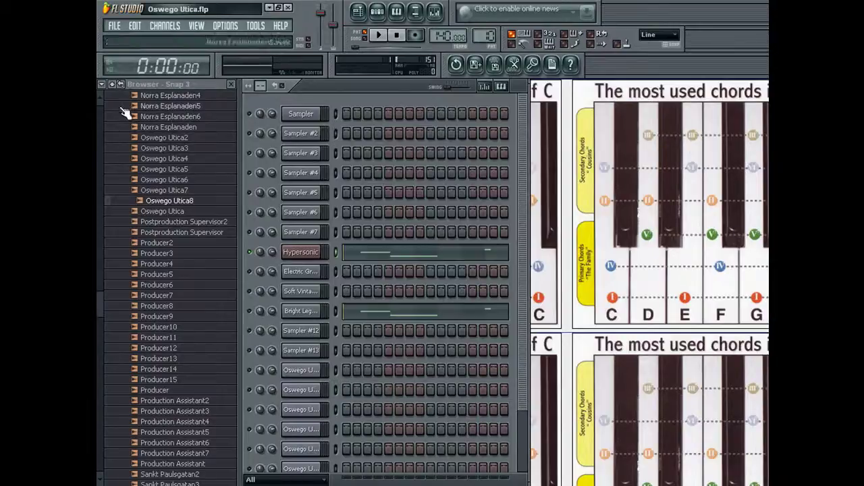
# Refresh the browser, switch playback to song mode and open the Film Making folder under Z Finals > Music Is Me
pyautogui.click(121, 85)
pyautogui.click(363, 35)
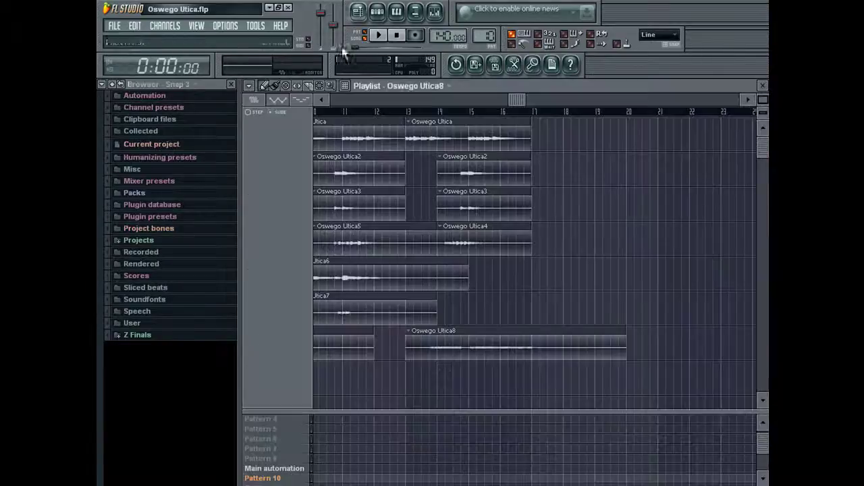
pyautogui.click(180, 341)
pyautogui.click(174, 348)
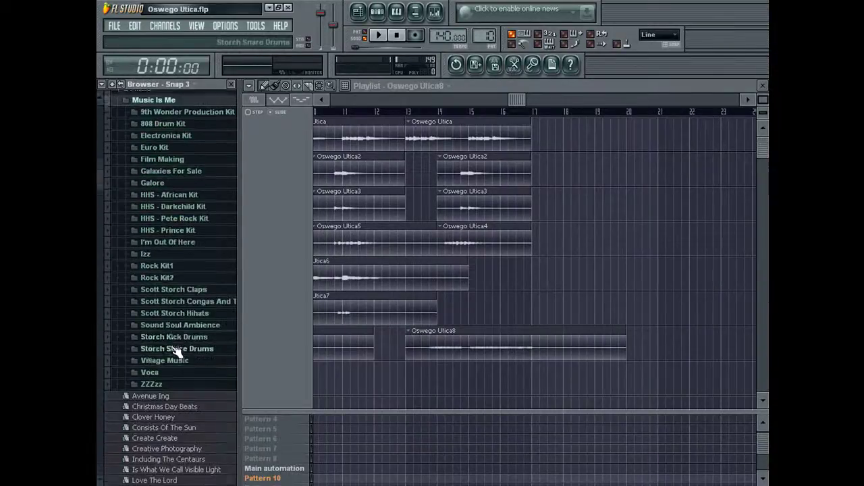
pyautogui.moveTo(96, 212); pyautogui.dragTo(163, 359)
pyautogui.scroll(10, 163, 359)
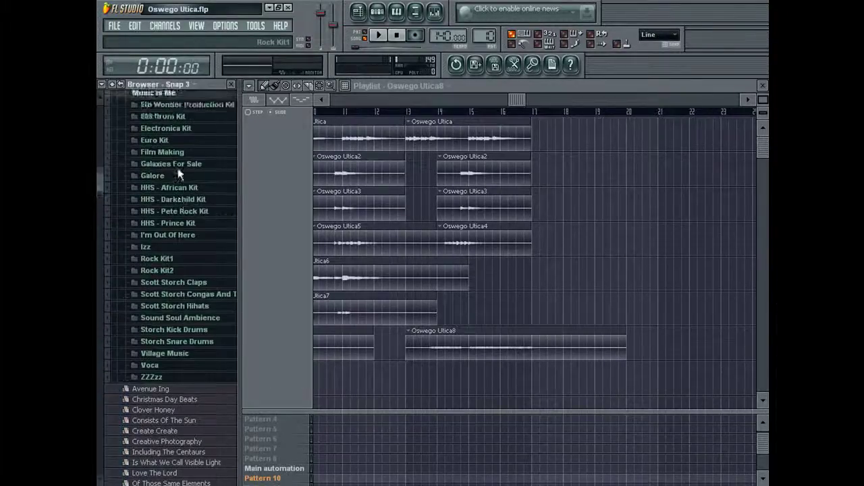
pyautogui.scroll(5, 176, 182)
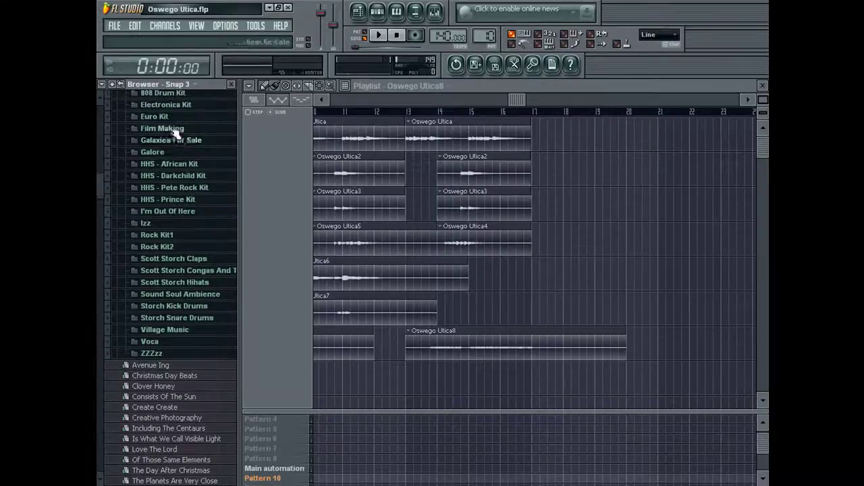
pyautogui.click(172, 130)
# Find Oswego Utica9 in the Film Making folder and put it in place of the Oswego Utica8 clip at bar 13
pyautogui.moveTo(100, 145); pyautogui.dragTo(161, 369)
pyautogui.scroll(10, 173, 345)
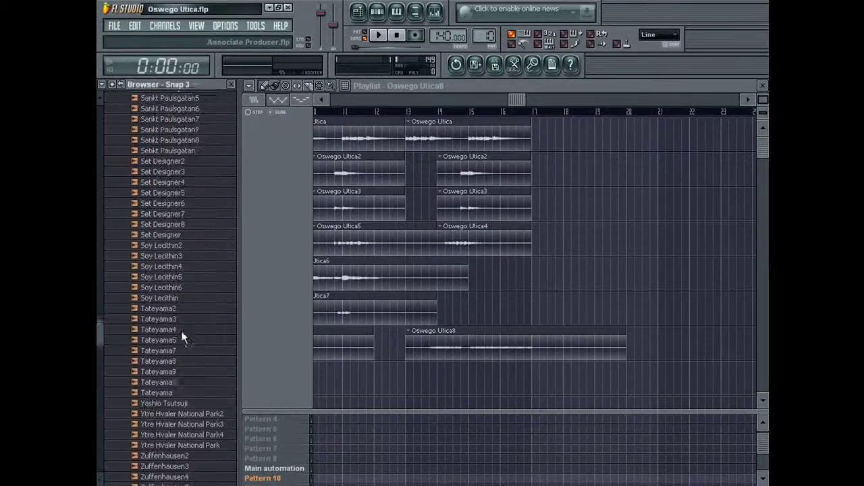
pyautogui.scroll(3, 195, 314)
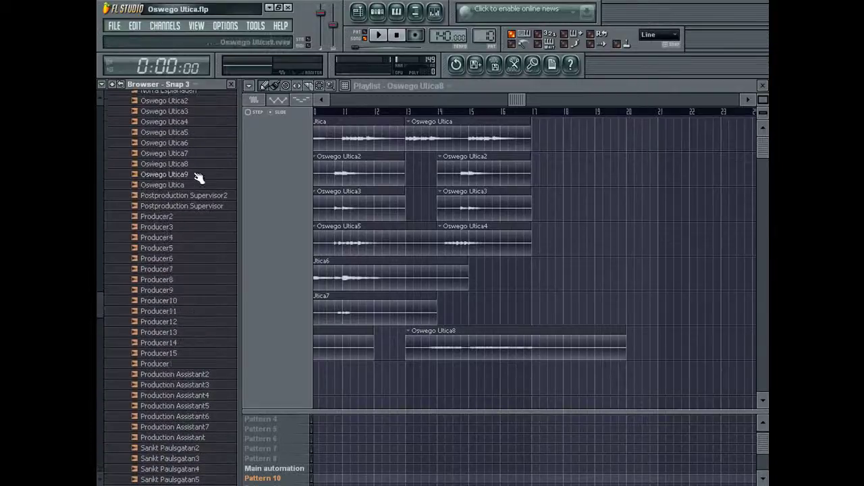
pyautogui.click(197, 175)
pyautogui.moveTo(368, 371); pyautogui.dragTo(455, 325)
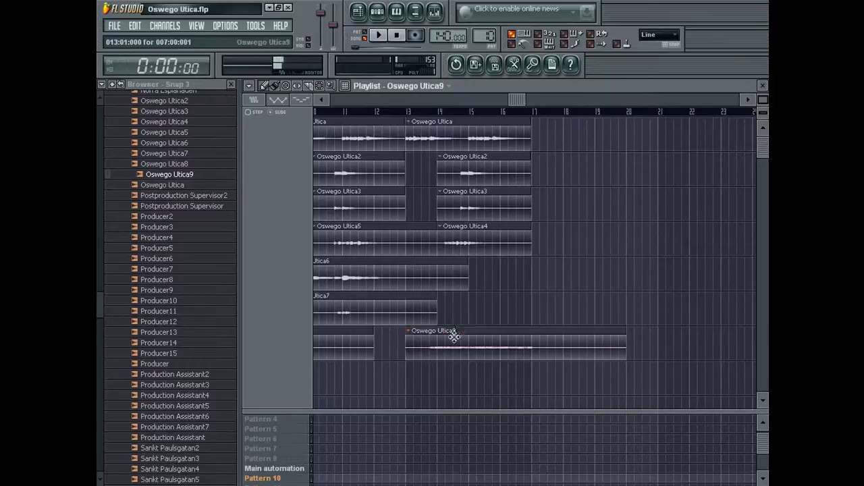
# Duplicate the whole 16-bar arrangement so the copy starts at bar 17
pyautogui.hotkey('ctrl', 'a')
pyautogui.hotkey('ctrl', 'c')
pyautogui.hotkey('ctrl', 'v')
pyautogui.moveTo(377, 122); pyautogui.dragTo(569, 124)
# Delete unwanted Oswego Utica8 and Oswego Utica9 clips from the seventh track and play the song from the start
pyautogui.rightClick(507, 353)
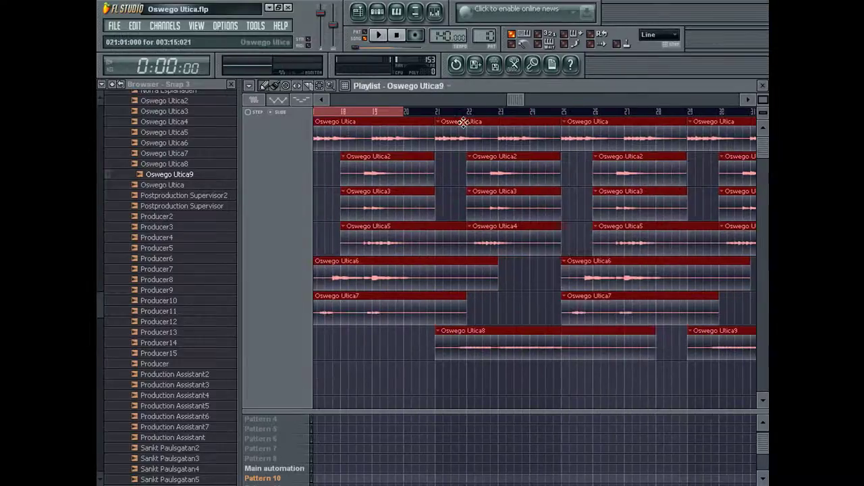
pyautogui.click(465, 122)
pyautogui.rightClick(690, 336)
pyautogui.rightClick(643, 343)
pyautogui.click(436, 344)
pyautogui.moveTo(433, 98); pyautogui.dragTo(317, 97)
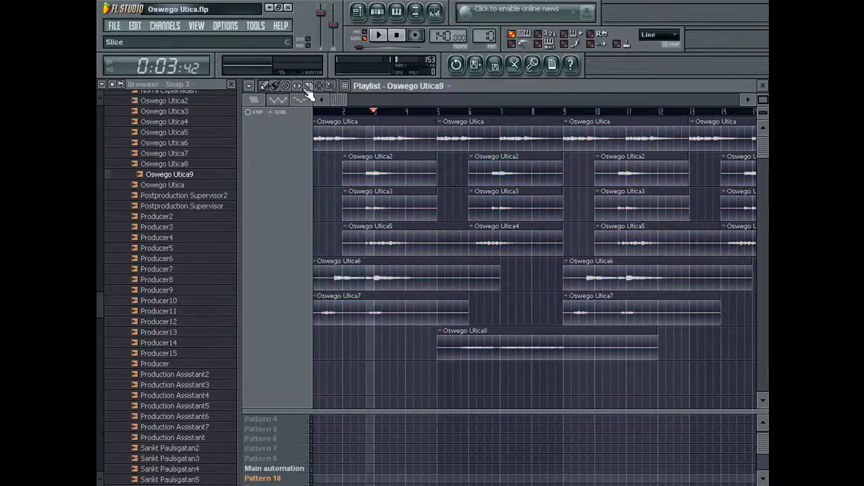
# Bring up the channel list, switch to the empty Pattern 11 and play the song
pyautogui.press('F5')
pyautogui.rightClick(250, 153)
pyautogui.click(265, 160)
pyautogui.click(289, 304)
pyautogui.click(291, 311)
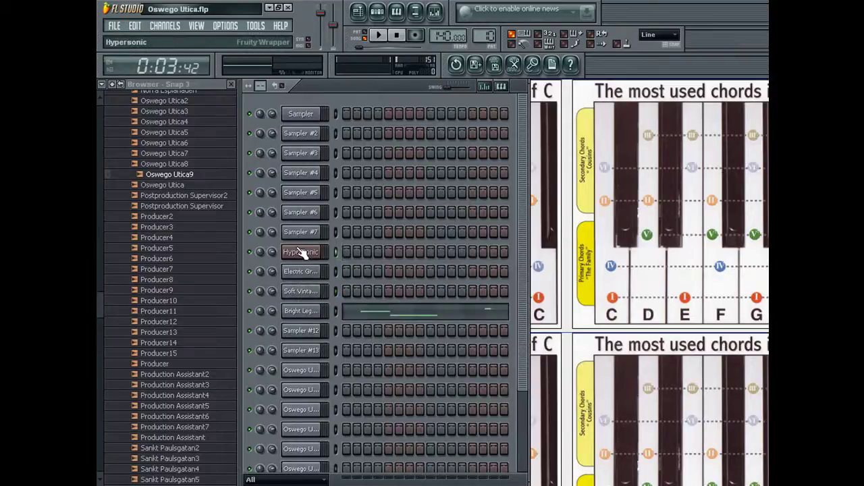
pyautogui.press('space')
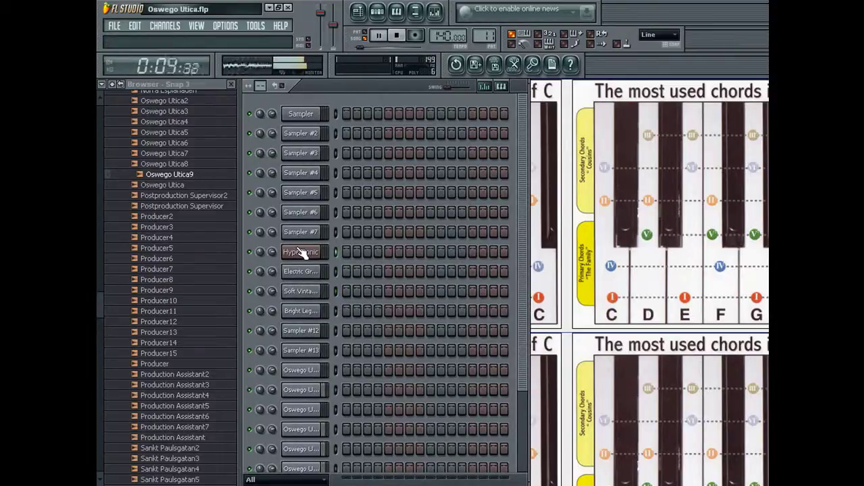
# Open the Hypersonic plugin and load the Pick Bass 1 + Slap Velo patch from the Electric Basses category
pyautogui.click(302, 253)
pyautogui.moveTo(560, 164); pyautogui.dragTo(377, 102)
pyautogui.click(608, 259)
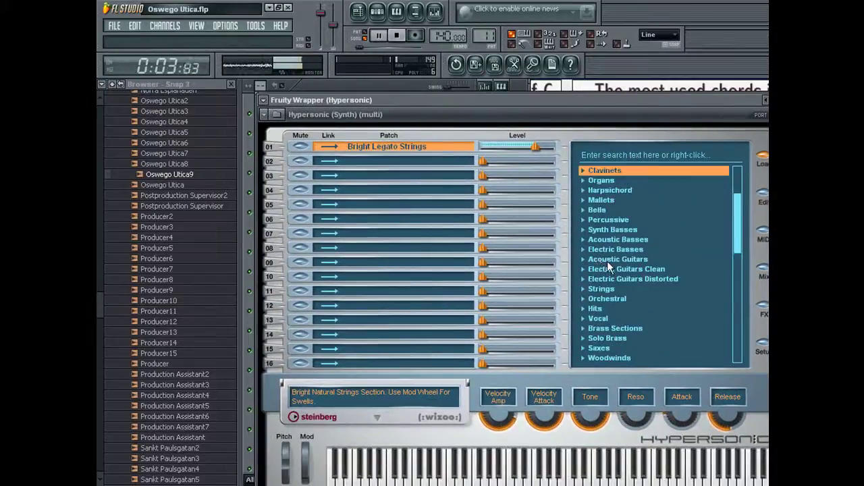
pyautogui.click(584, 240)
pyautogui.click(589, 241)
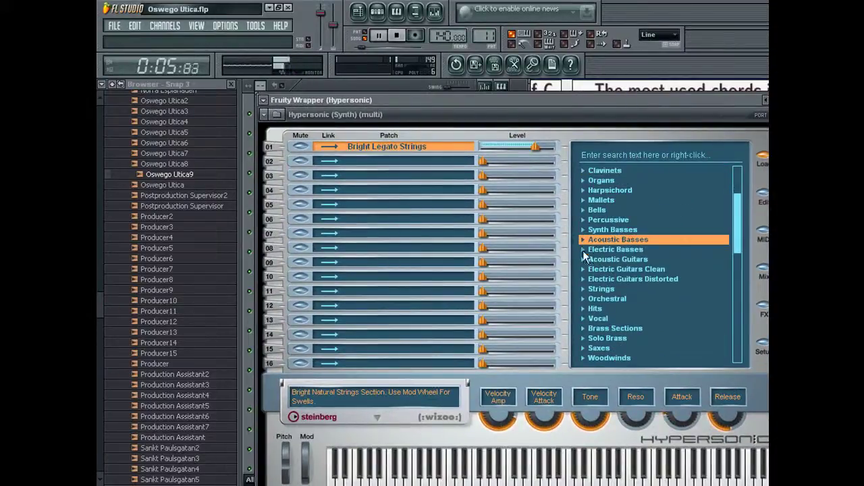
pyautogui.click(591, 249)
pyautogui.click(600, 270)
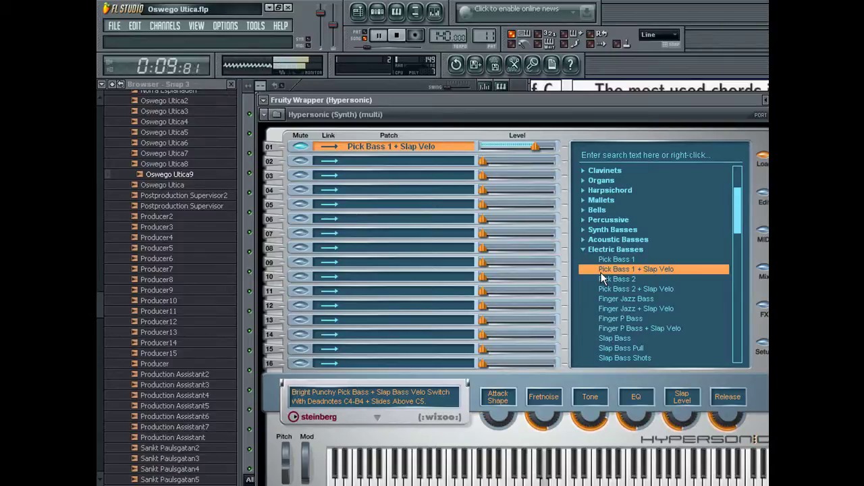
# Restart the song from around bar 4 in the playlist and return to the channel list
pyautogui.click(366, 81)
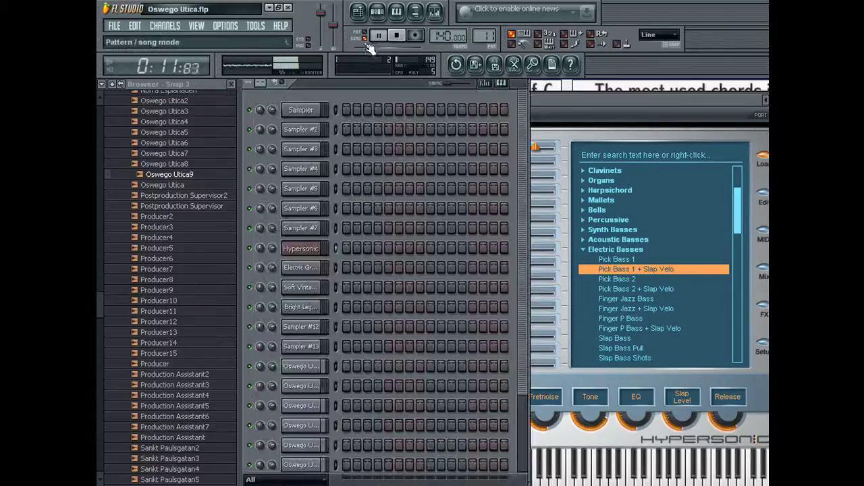
pyautogui.click(358, 12)
pyautogui.click(424, 112)
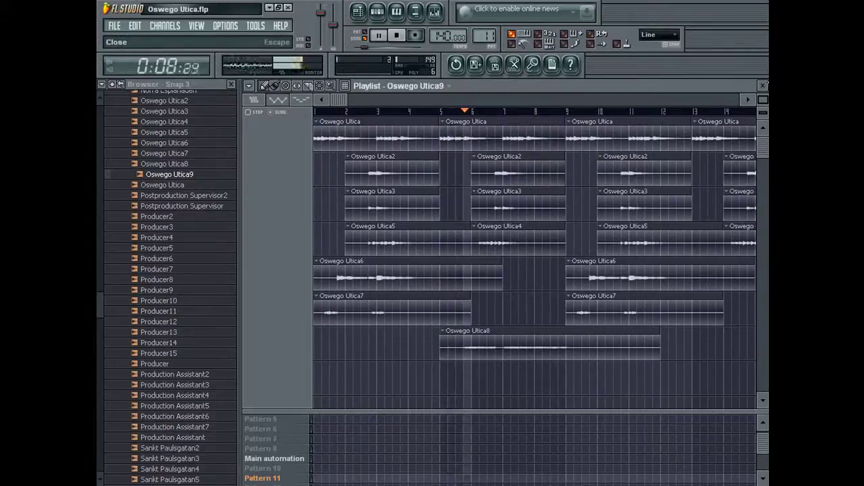
pyautogui.moveTo(411, 110); pyautogui.dragTo(382, 111)
pyautogui.click(763, 85)
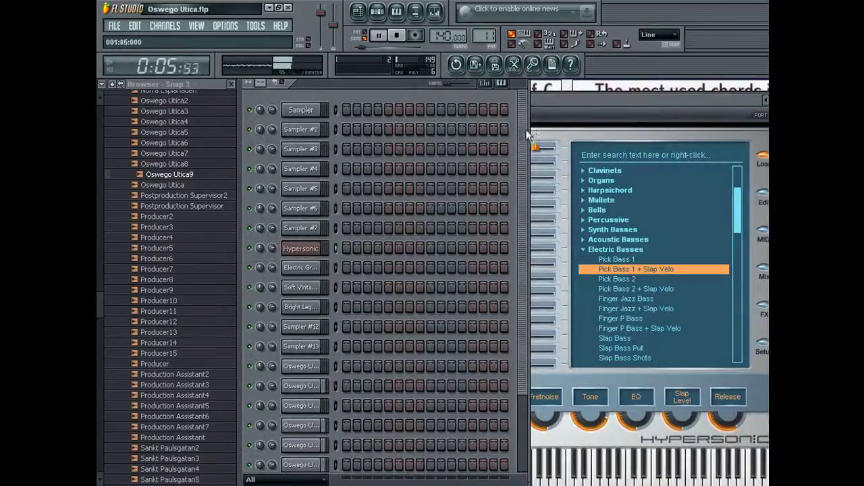
# Record an ascending bass line on Hypersonic in Pattern 11 and shift all its notes to the pattern's start
pyautogui.click(417, 42)
pyautogui.click(397, 250)
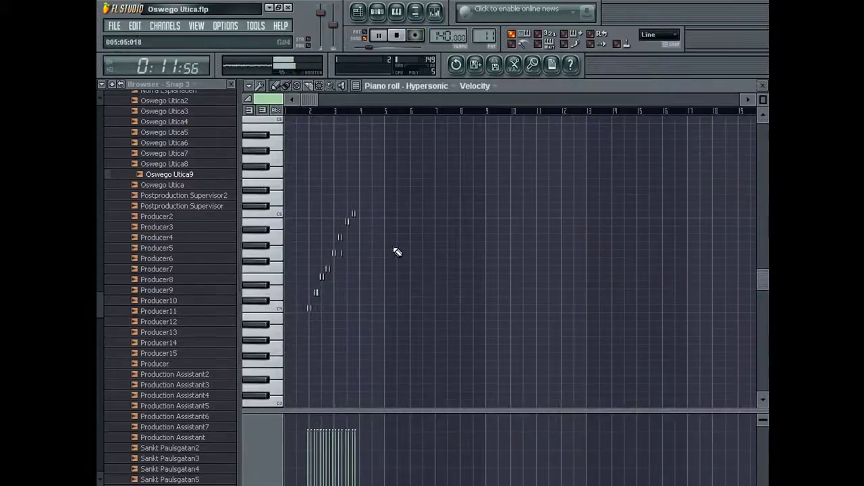
pyautogui.moveTo(763, 99); pyautogui.dragTo(763, 74)
pyautogui.hotkey('ctrl', 'a')
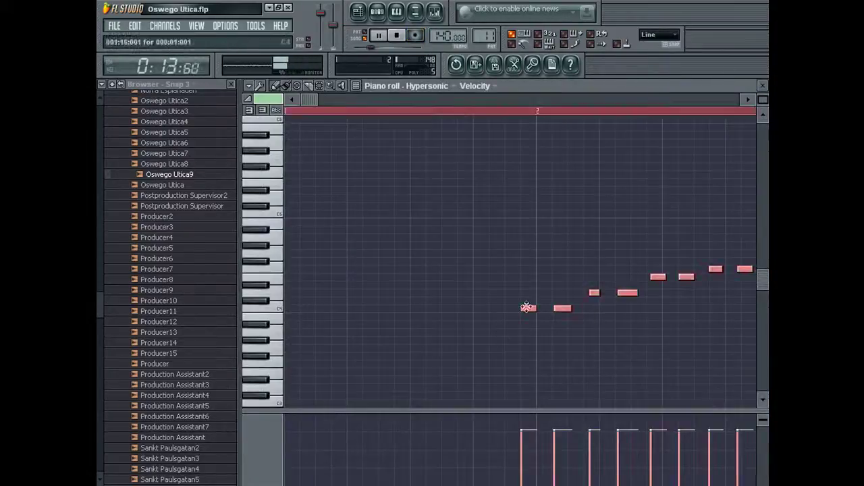
pyautogui.moveTo(526, 308); pyautogui.dragTo(250, 303)
pyautogui.keyDown('ctrl'); pyautogui.click(402, 164); pyautogui.keyUp('ctrl')
# Place the Pattern 11 clip at bar 5 on the track below Oswego Utica8 and loop playback from bar 4 through bar 6
pyautogui.click(358, 13)
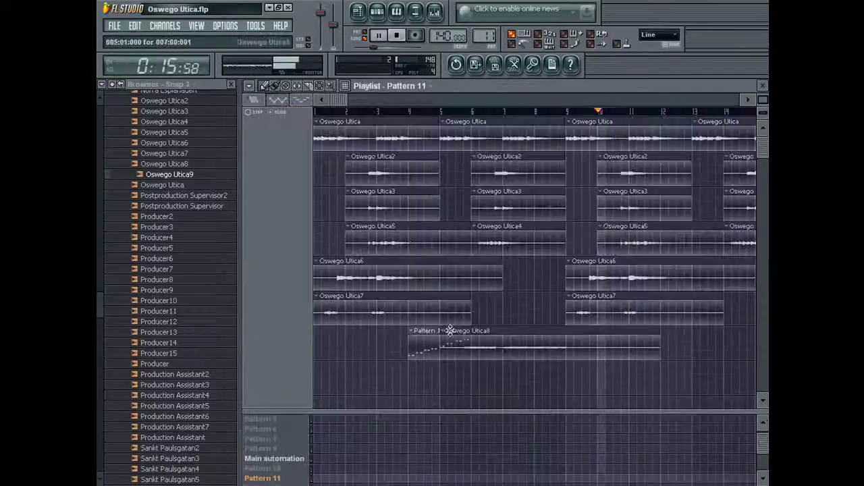
pyautogui.moveTo(420, 347); pyautogui.dragTo(453, 383)
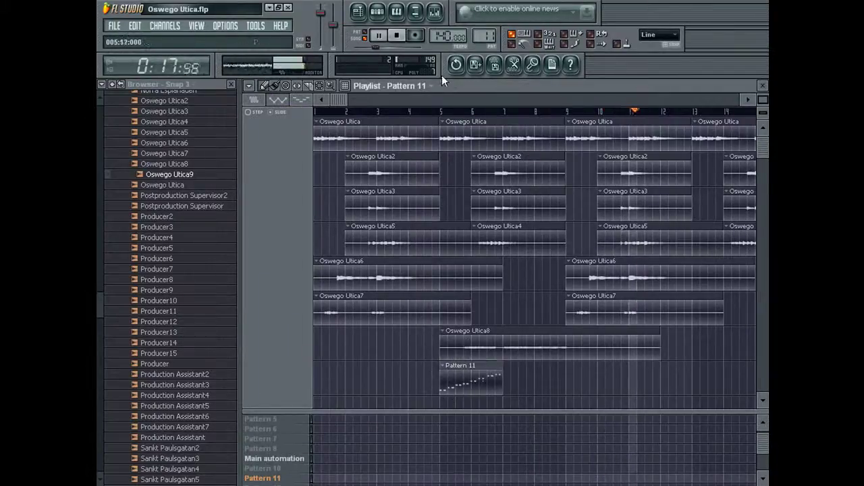
pyautogui.moveTo(414, 113); pyautogui.dragTo(505, 135)
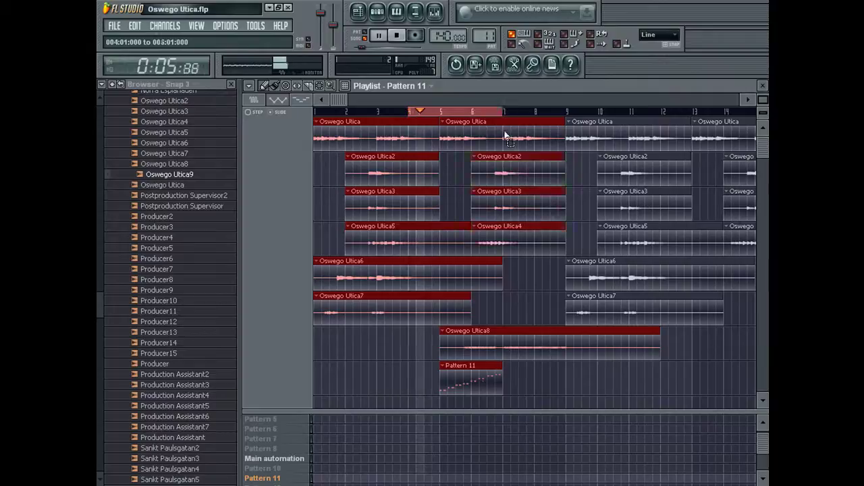
pyautogui.press('space')
# Clear the notes of Pattern 11 and draw paired ascending notes C4, D#4, F4 and G4 across bar 1
pyautogui.doubleClick(472, 367)
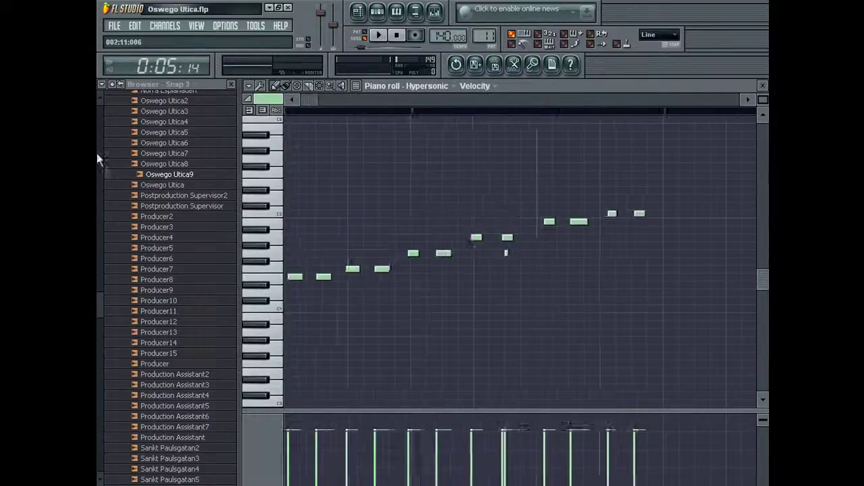
pyautogui.hotkey('ctrl', 'a')
pyautogui.press('Delete')
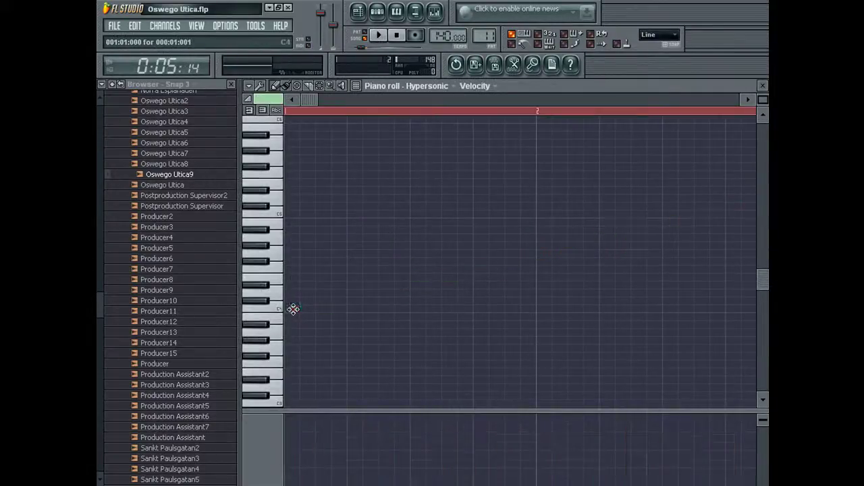
pyautogui.click(323, 308)
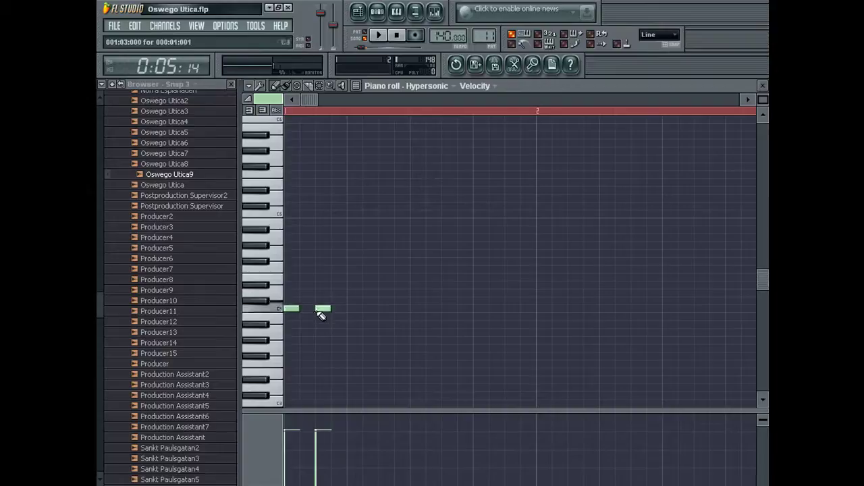
pyautogui.click(354, 285)
pyautogui.moveTo(392, 286); pyautogui.dragTo(384, 286)
pyautogui.click(418, 276)
pyautogui.rightClick(418, 277)
pyautogui.click(415, 269)
pyautogui.click(448, 268)
pyautogui.click(481, 254)
pyautogui.click(512, 253)
pyautogui.click(553, 239)
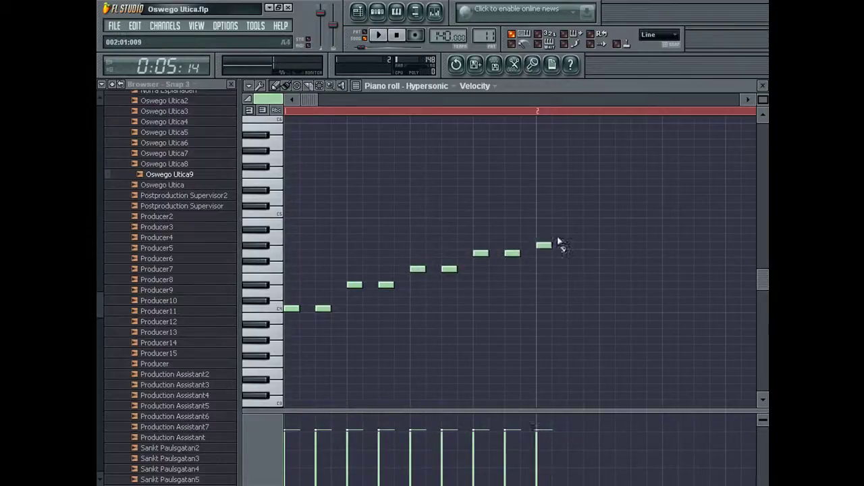
# Continue the ascending line in bar 2 with paired notes A#4, C5, D5 and D#5
pyautogui.rightClick(561, 240)
pyautogui.rightClick(544, 244)
pyautogui.click(541, 232)
pyautogui.click(607, 206)
pyautogui.rightClick(606, 206)
pyautogui.click(607, 214)
pyautogui.click(638, 214)
pyautogui.moveTo(694, 192); pyautogui.dragTo(695, 202)
pyautogui.click(728, 176)
pyautogui.rightClick(727, 176)
pyautogui.click(729, 182)
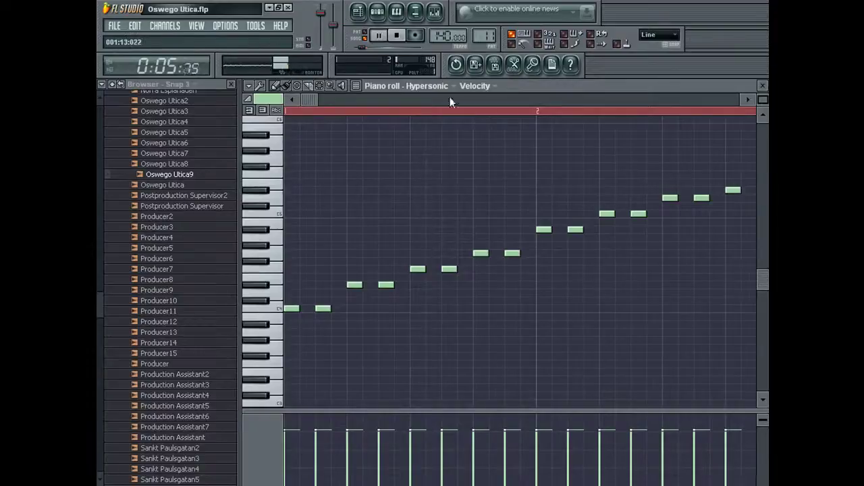
pyautogui.click(528, 190)
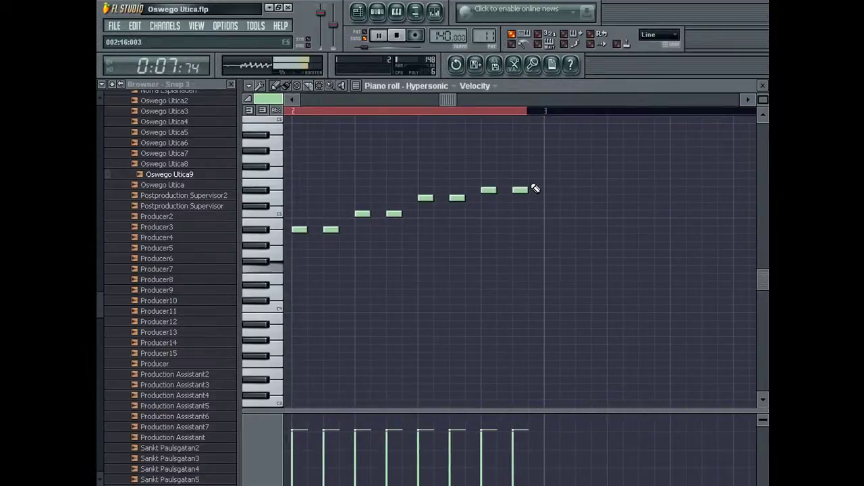
# Lower all the bass notes by one octave so the line starts on C3, and play it back
pyautogui.moveTo(448, 101); pyautogui.dragTo(277, 355)
pyautogui.scroll(-1, 309, 268)
pyautogui.hotkey('ctrl', 'a')
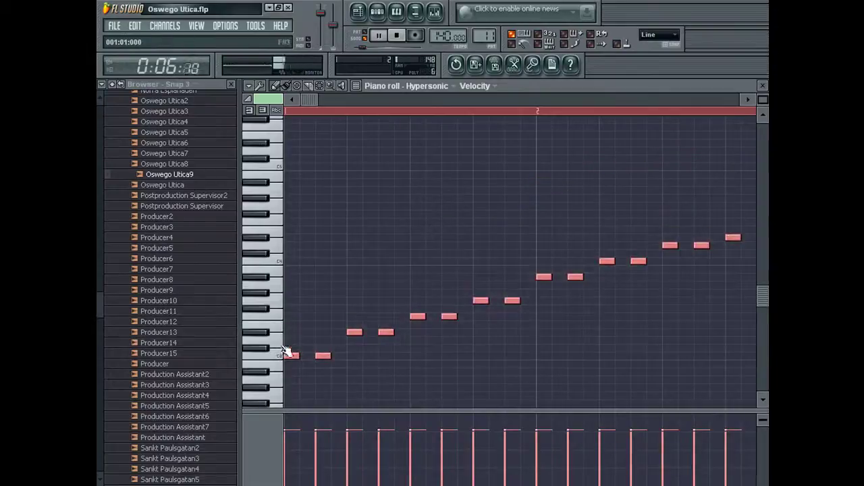
pyautogui.press('space')
pyautogui.press('space')
# Replace the third pair of notes, trying F#3 first and settling on E3, and listen to the result
pyautogui.rightClick(421, 316)
pyautogui.rightClick(449, 316)
pyautogui.click(417, 309)
pyautogui.click(445, 309)
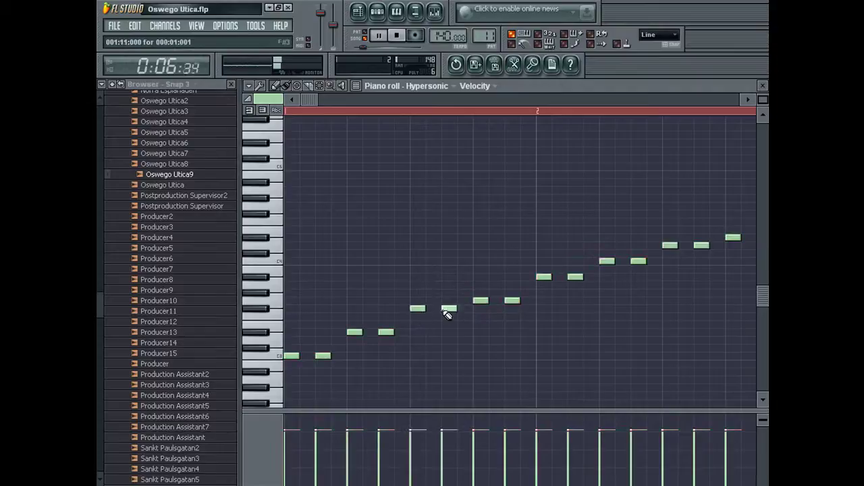
pyautogui.rightClick(417, 309)
pyautogui.rightClick(449, 308)
pyautogui.click(417, 324)
pyautogui.click(448, 325)
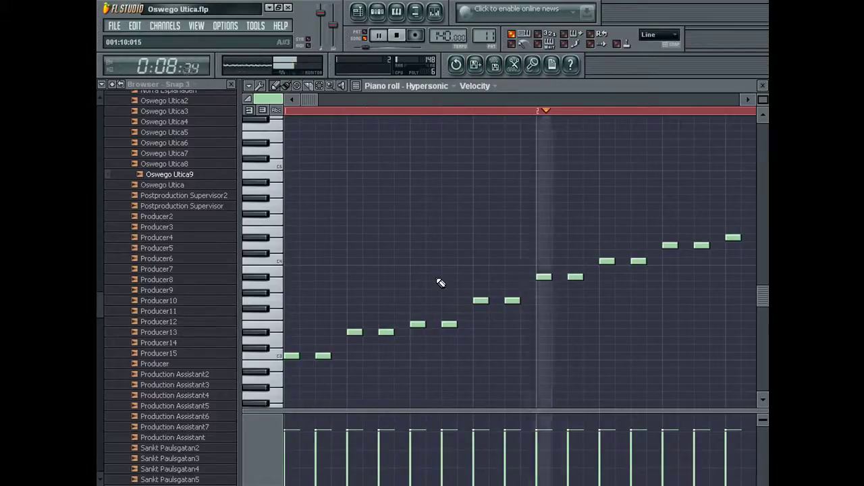
pyautogui.press('space')
# Replace the last pair of notes in bar 2 with F4 and play the line
pyautogui.click(394, 98)
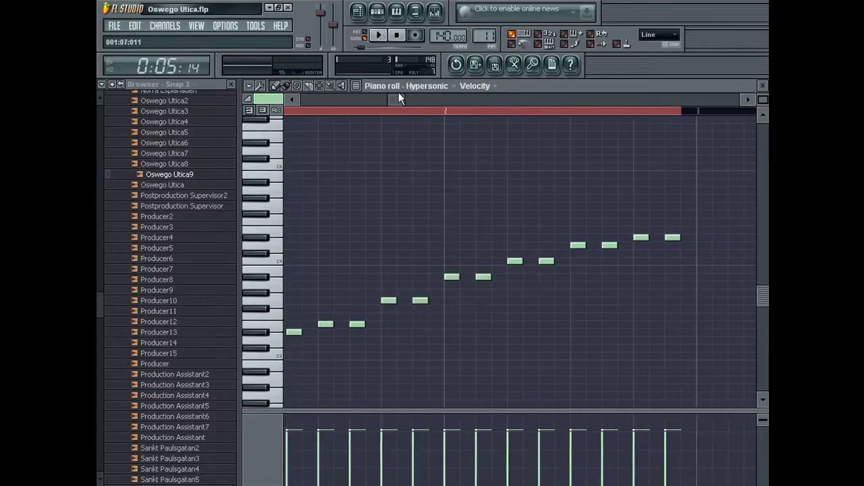
pyautogui.rightClick(605, 238)
pyautogui.moveTo(558, 222); pyautogui.dragTo(576, 221)
pyautogui.click(606, 222)
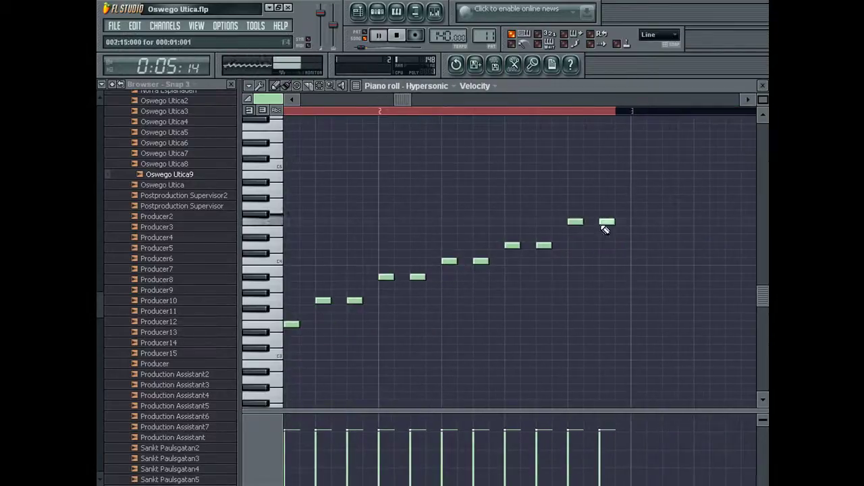
pyautogui.press('space')
pyautogui.moveTo(398, 99); pyautogui.dragTo(290, 100)
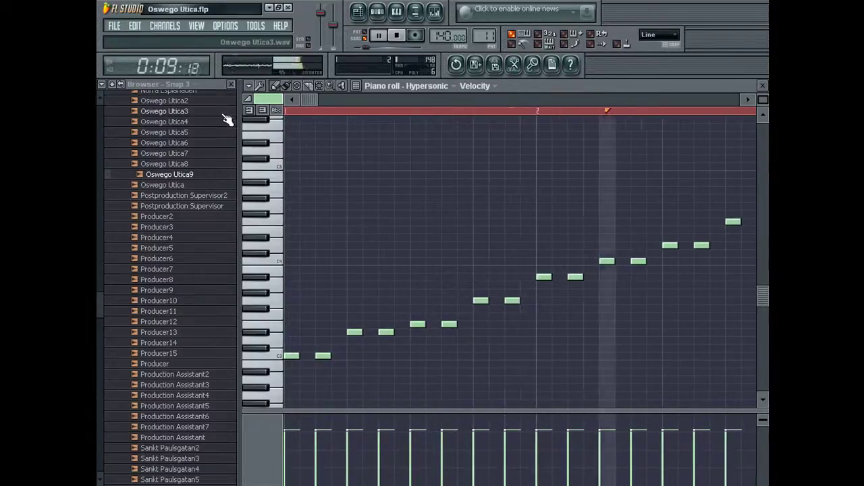
# Cut all notes from Pattern 11, delete its playlist clip at bar 5 and clear the loop selection
pyautogui.hotkey('ctrl', 'a')
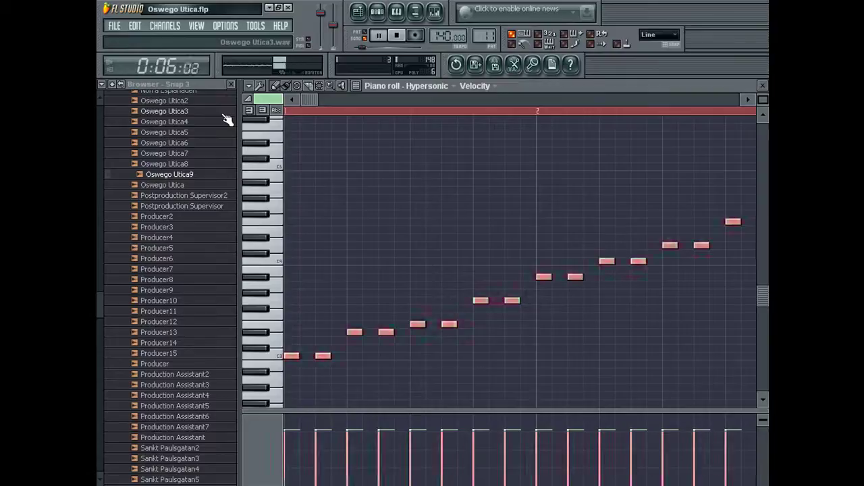
pyautogui.hotkey('ctrl', 'x')
pyautogui.press('Escape')
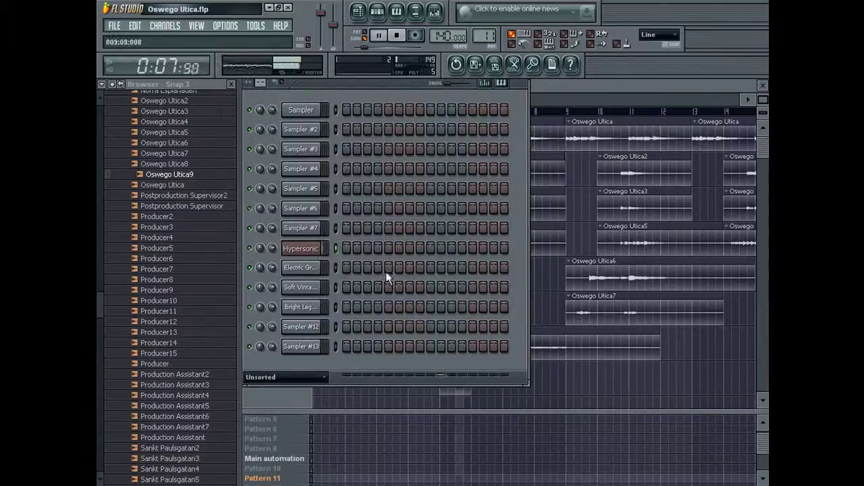
pyautogui.press('space')
pyautogui.click(579, 394)
pyautogui.rightClick(443, 382)
pyautogui.rightClick(447, 111)
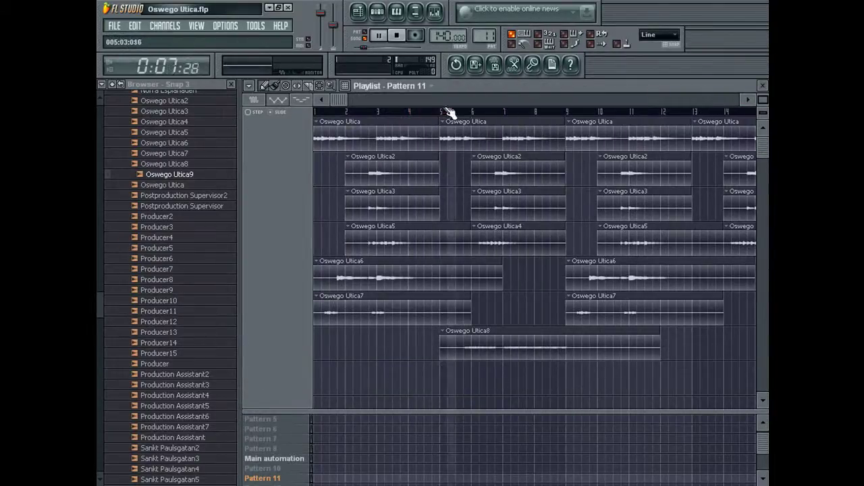
# Load the Finger Jazz Bass patch in Hypersonic, move the plugin window out of the way and set the channel's root note
pyautogui.press('space')
pyautogui.press('F5')
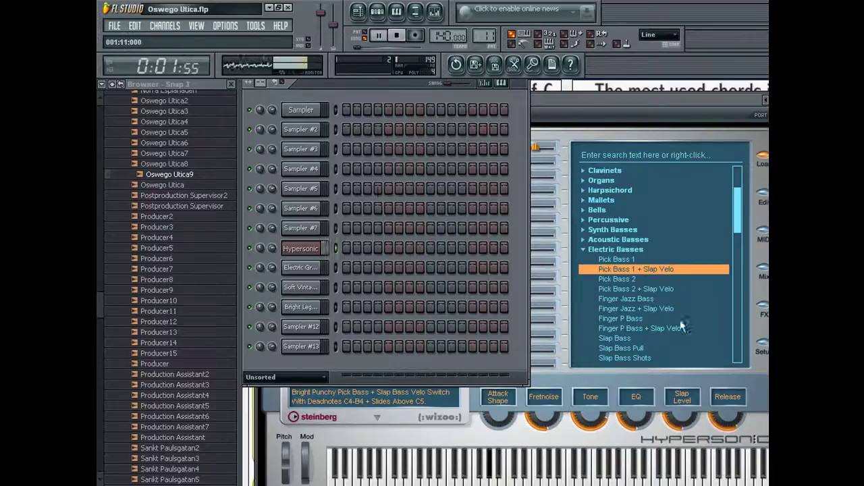
pyautogui.click(638, 309)
pyautogui.click(638, 298)
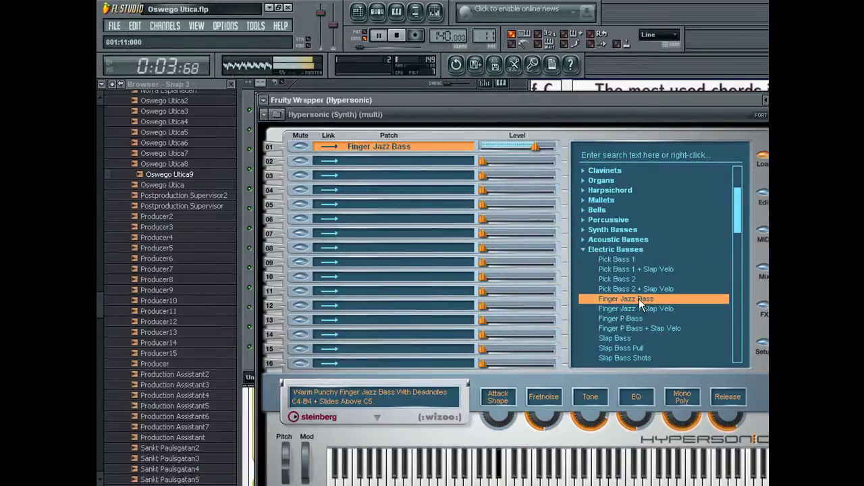
pyautogui.moveTo(514, 116)
pyautogui.mouseDown()
pyautogui.moveTo(459, 357)
pyautogui.moveTo(486, 341)
pyautogui.mouseUp()
pyautogui.rightClick(695, 218)
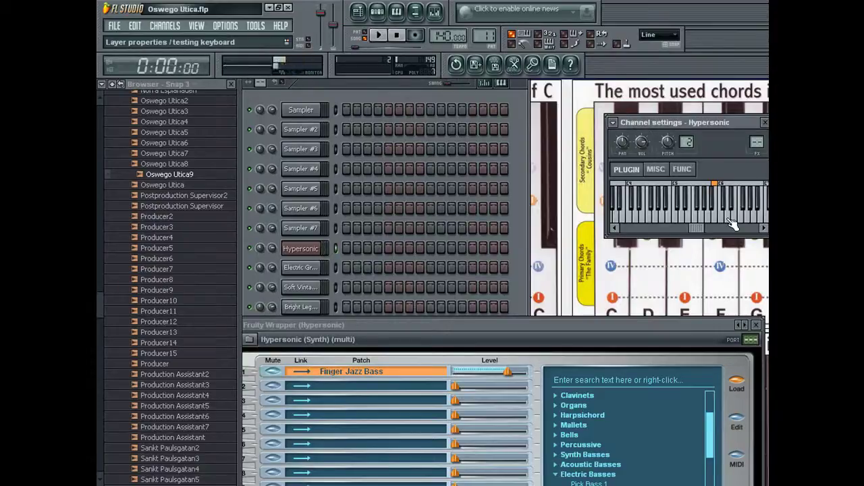
# Record a new bass line of long notes with Hypersonic into Pattern 11 while the song plays
pyautogui.click(414, 36)
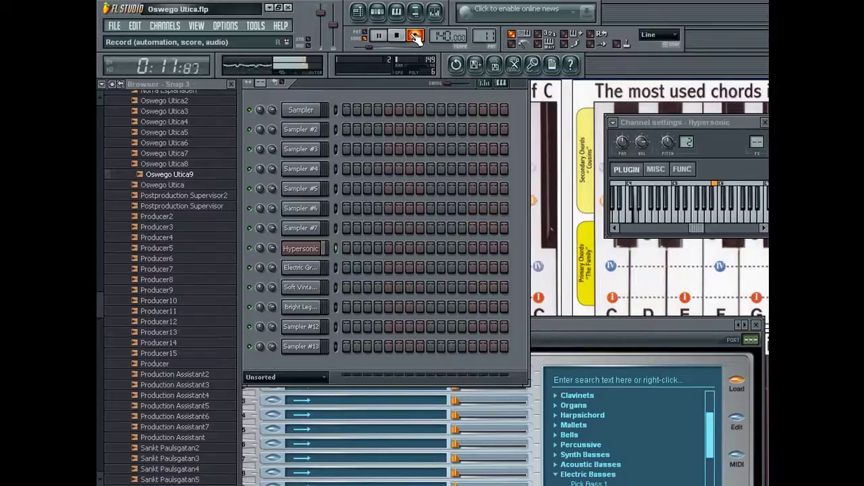
pyautogui.click(415, 36)
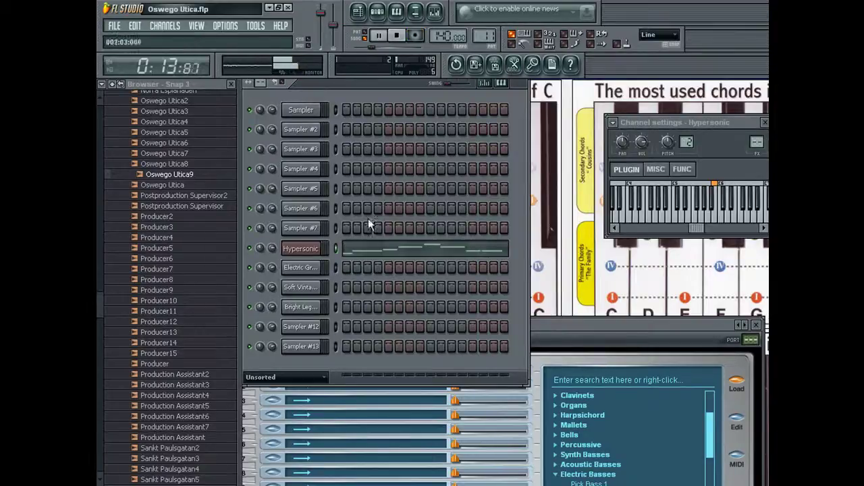
pyautogui.press('space')
# Line up the recorded Hypersonic notes in bars 1 to 4 with the grid, replacing D#4 so it starts on bar 3
pyautogui.click(366, 251)
pyautogui.moveTo(409, 252); pyautogui.dragTo(419, 252)
pyautogui.moveTo(313, 100); pyautogui.dragTo(391, 104)
pyautogui.click(384, 246)
pyautogui.rightClick(388, 246)
pyautogui.click(391, 246)
pyautogui.moveTo(568, 229); pyautogui.dragTo(581, 231)
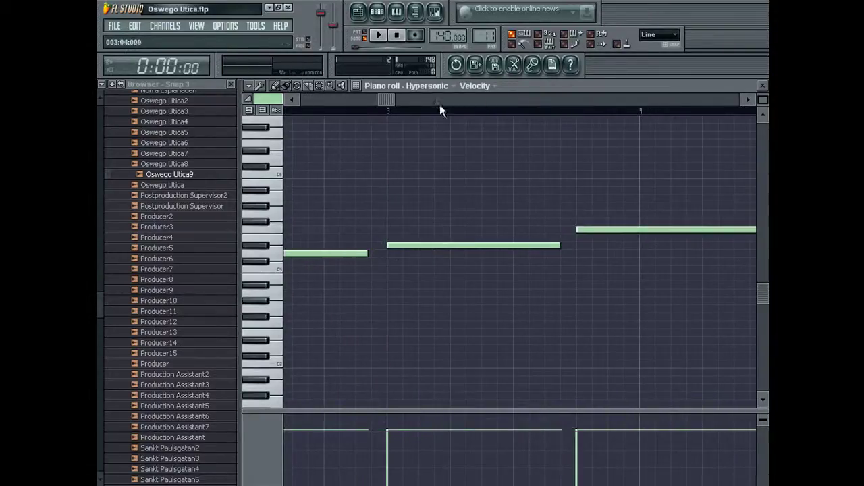
# Start the G4 note on bar 5, replace the following F4, shorten the G4 so they no longer overlap, and play the song
pyautogui.moveTo(387, 101); pyautogui.dragTo(485, 102)
pyautogui.moveTo(362, 215); pyautogui.dragTo(378, 215)
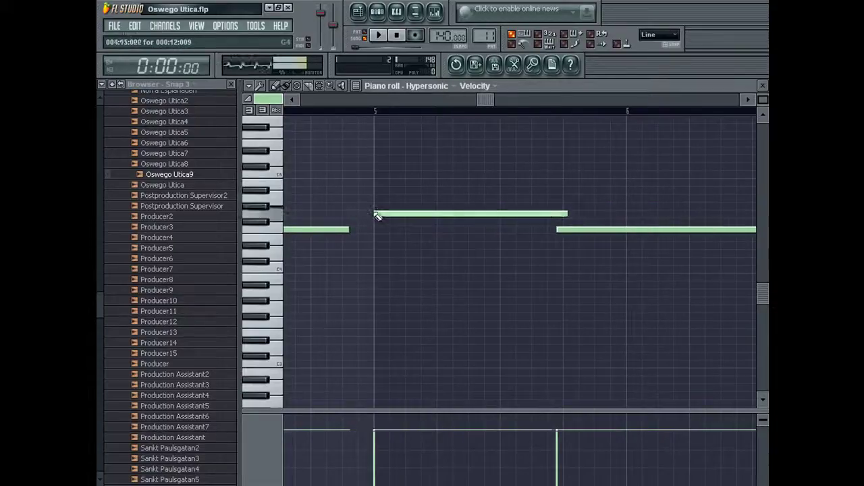
pyautogui.rightClick(565, 230)
pyautogui.click(565, 230)
pyautogui.moveTo(568, 214); pyautogui.dragTo(551, 214)
pyautogui.press('space')
# Replace the last two D4 notes on the grid so the first starts on bar 7
pyautogui.moveTo(484, 97); pyautogui.dragTo(561, 110)
pyautogui.rightClick(478, 253)
pyautogui.click(473, 254)
pyautogui.rightClick(668, 257)
pyautogui.click(662, 255)
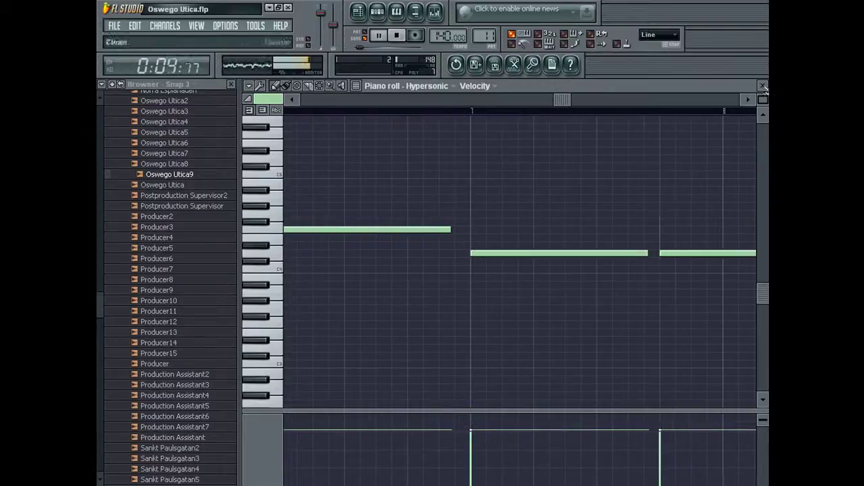
# Lower the last note of the bass line to C4
pyautogui.scroll(-3, 513, 110)
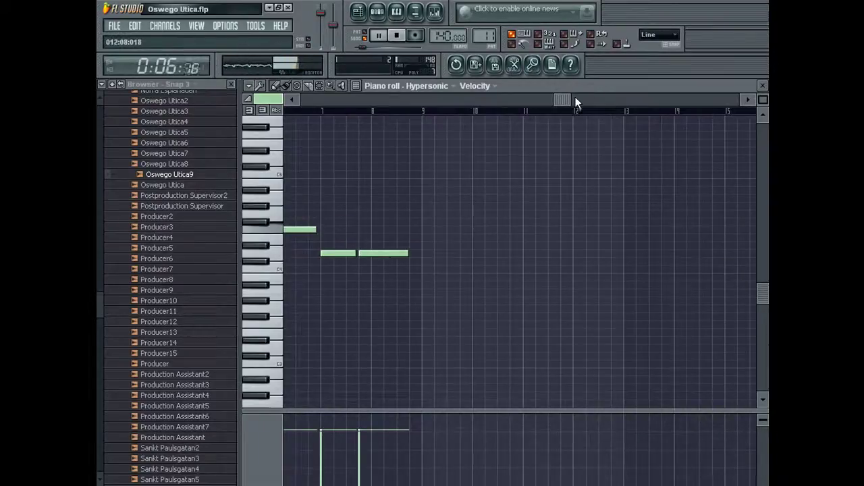
pyautogui.moveTo(576, 101); pyautogui.dragTo(293, 126)
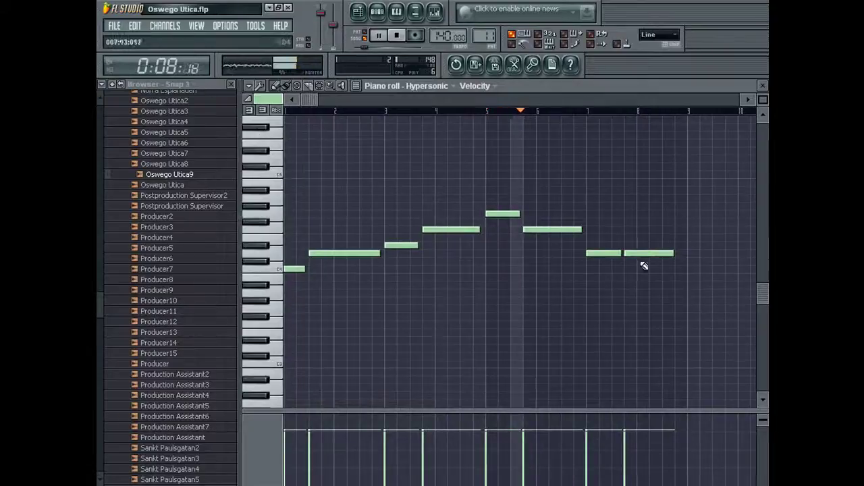
pyautogui.moveTo(644, 265); pyautogui.dragTo(642, 268)
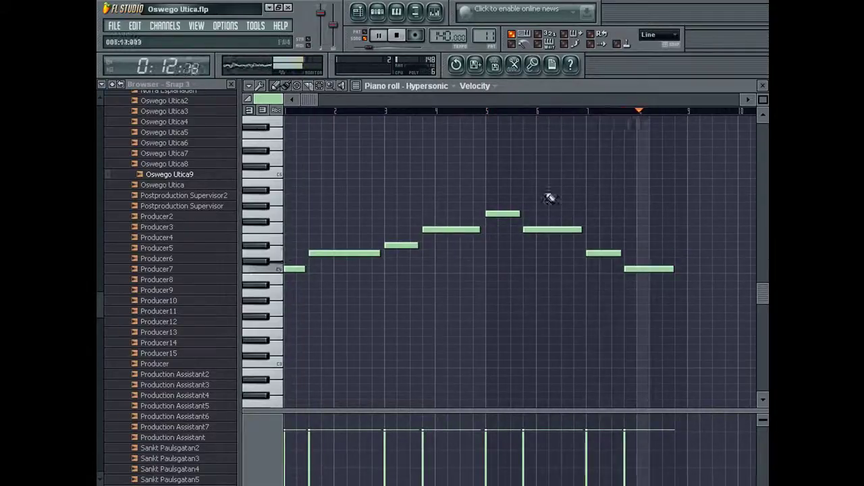
# Put the Pattern 11 clip at bar 1 on the track below Oswego Utica8 and lengthen its last C4 note to the end of bar 8
pyautogui.click(358, 12)
pyautogui.moveTo(325, 167); pyautogui.dragTo(324, 374)
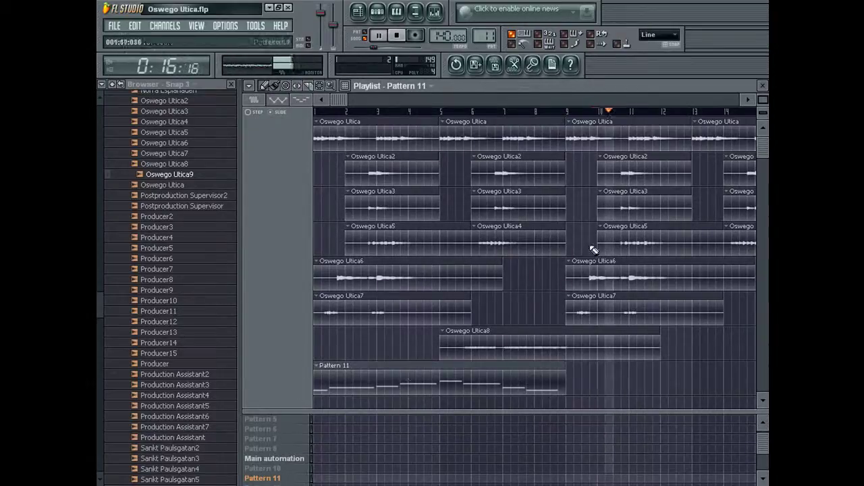
pyautogui.doubleClick(523, 373)
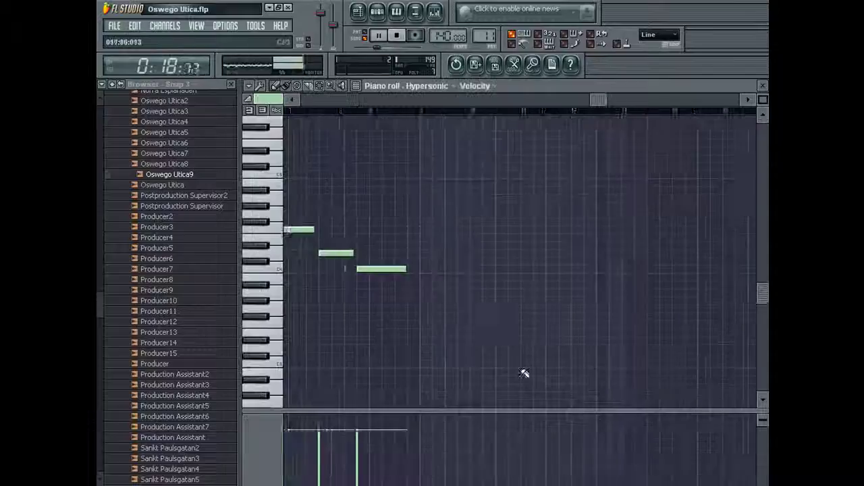
pyautogui.moveTo(334, 269); pyautogui.dragTo(381, 281)
pyautogui.doubleClick(335, 269)
pyautogui.click(496, 338)
pyautogui.press('Escape')
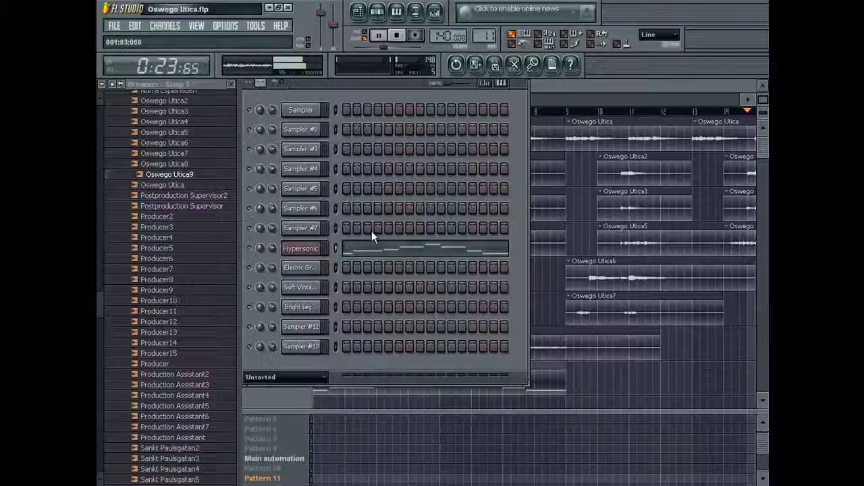
# Switch to Pattern 12 and place its clip at bar 1 on the track below Pattern 11, and return to the browser's top-level folders
pyautogui.click(630, 351)
pyautogui.scroll(-4, 587, 378)
pyautogui.moveTo(485, 37); pyautogui.dragTo(484, 32)
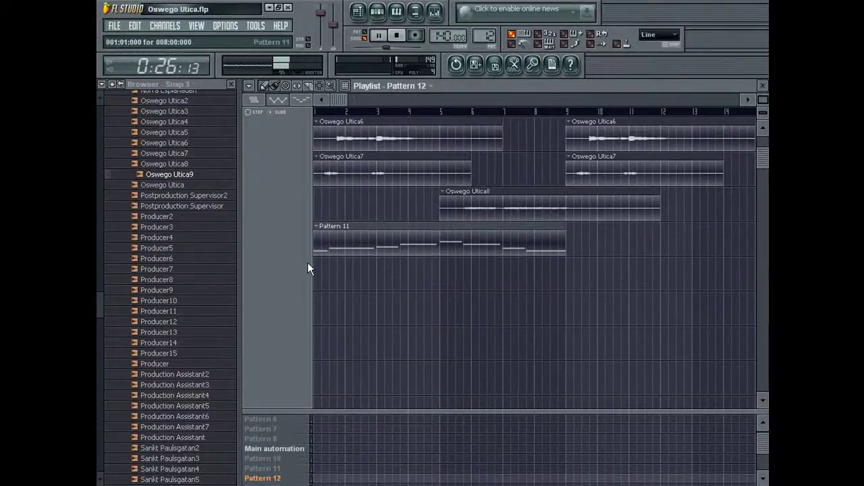
pyautogui.doubleClick(349, 250)
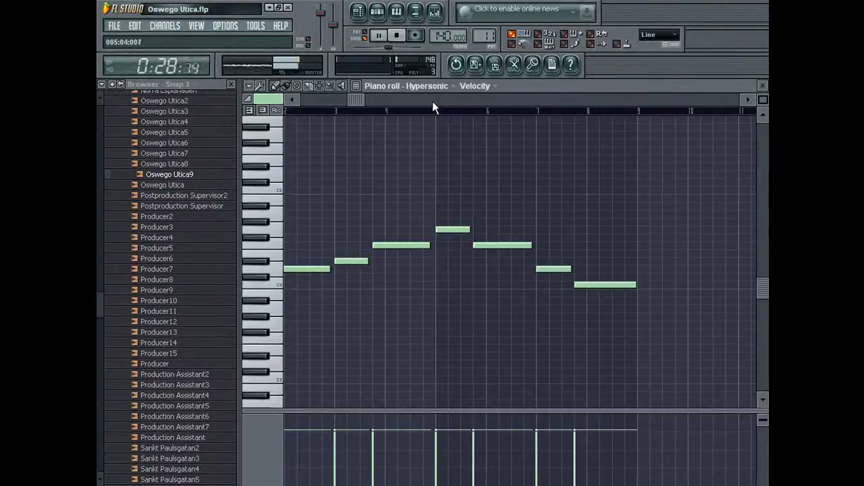
pyautogui.press('Escape')
pyautogui.click(621, 295)
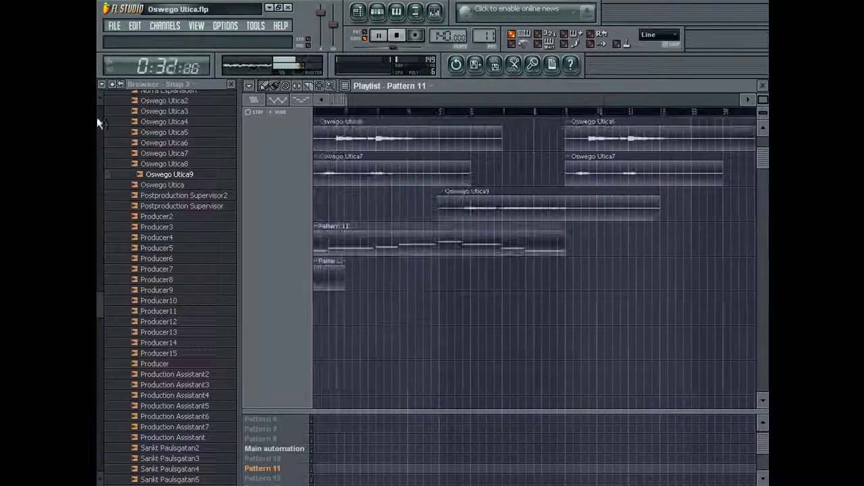
pyautogui.moveTo(99, 302); pyautogui.dragTo(141, 69)
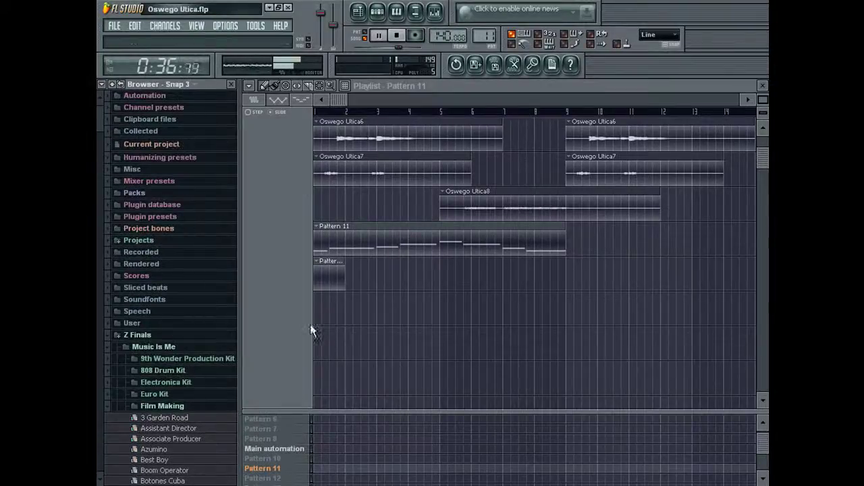
# Repeat the Pattern 12 clip every four bars from bar 5 onward along its track
pyautogui.click(448, 274)
pyautogui.rightClick(449, 274)
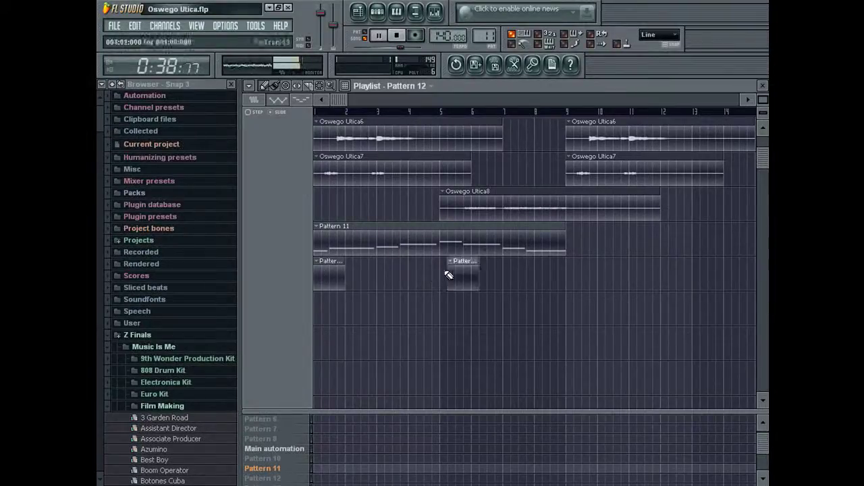
pyautogui.click(454, 275)
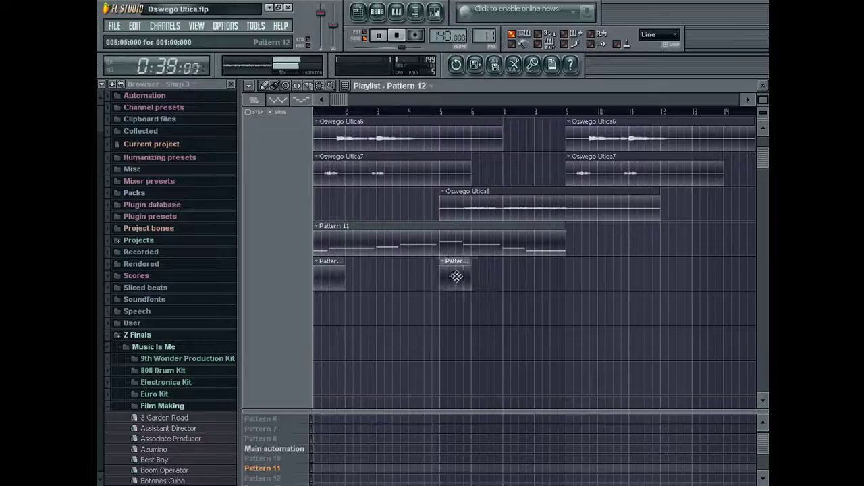
pyautogui.click(568, 281)
pyautogui.click(704, 274)
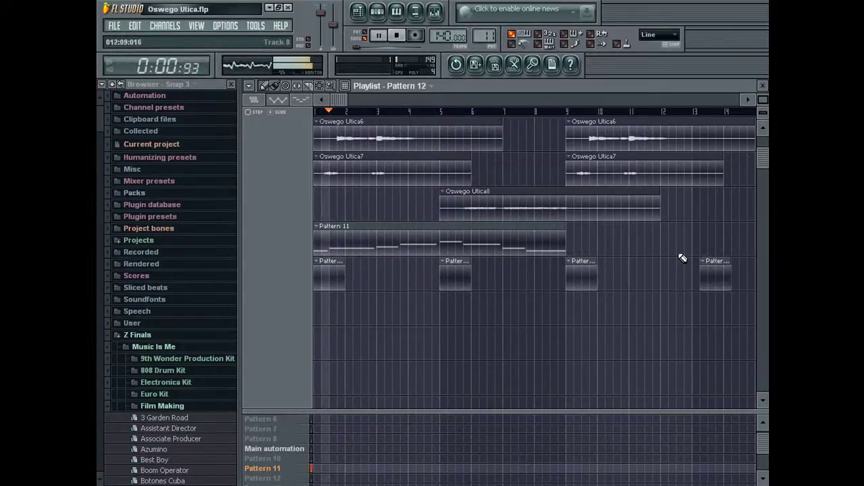
pyautogui.moveTo(337, 99); pyautogui.dragTo(478, 136)
pyautogui.click(466, 277)
pyautogui.click(583, 276)
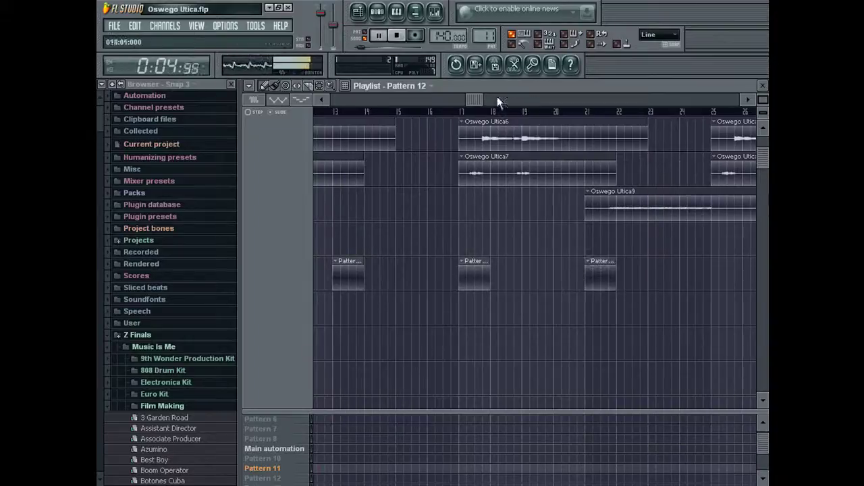
pyautogui.moveTo(497, 102); pyautogui.dragTo(569, 102)
pyautogui.click(519, 276)
pyautogui.click(654, 274)
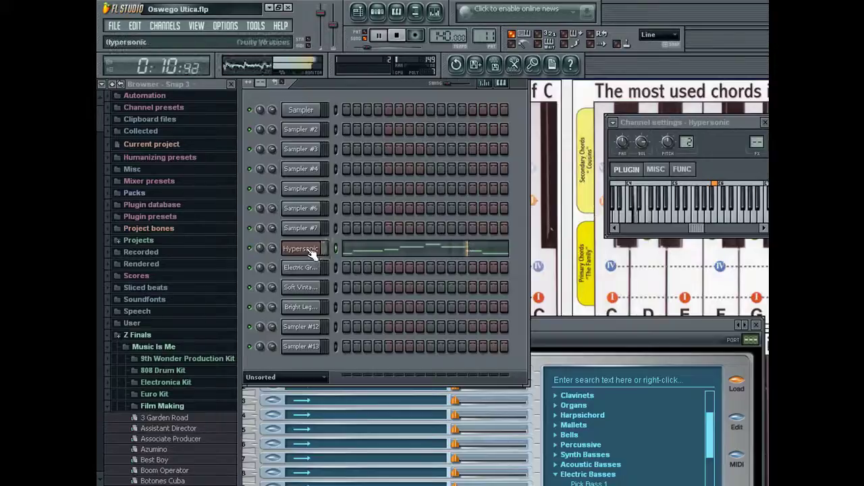
# Add a short note after the last note of the Pattern 11 Hypersonic bass line
pyautogui.click(376, 249)
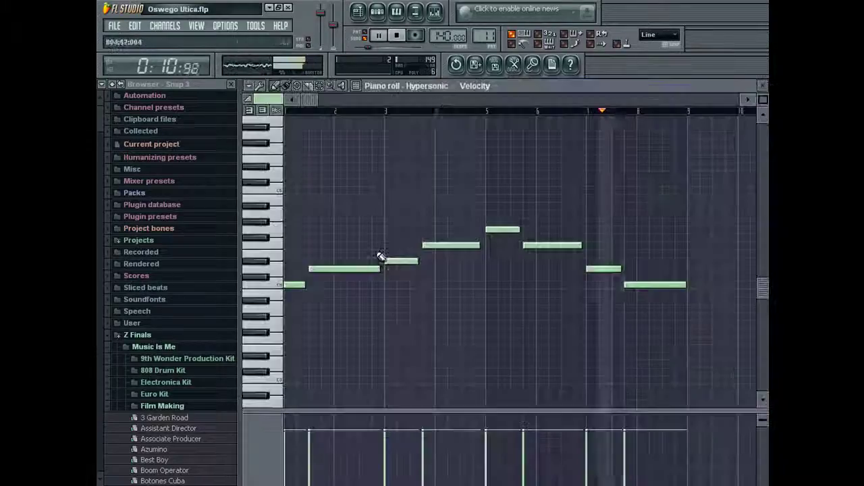
pyautogui.moveTo(641, 287); pyautogui.dragTo(587, 286)
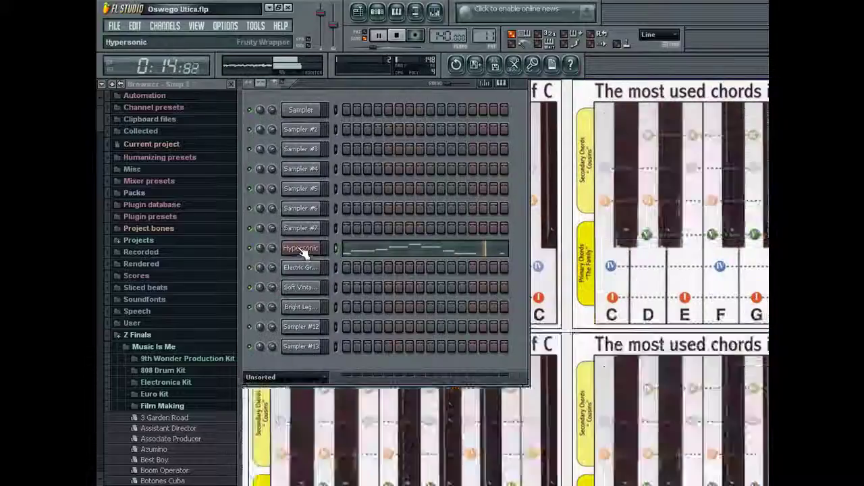
# Name the Sampler #7 channel after Hypersonic's Finger Jazz Bass patch and select only the Hypersonic channel
pyautogui.click(300, 249)
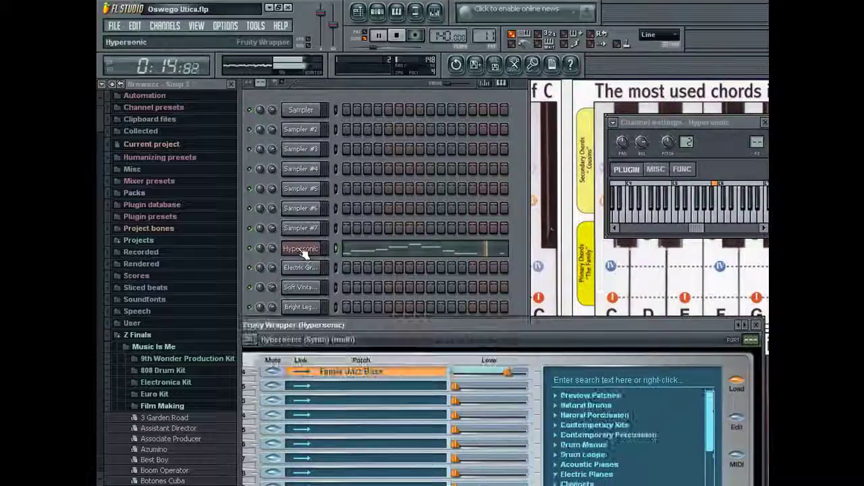
pyautogui.moveTo(353, 336); pyautogui.dragTo(504, 218)
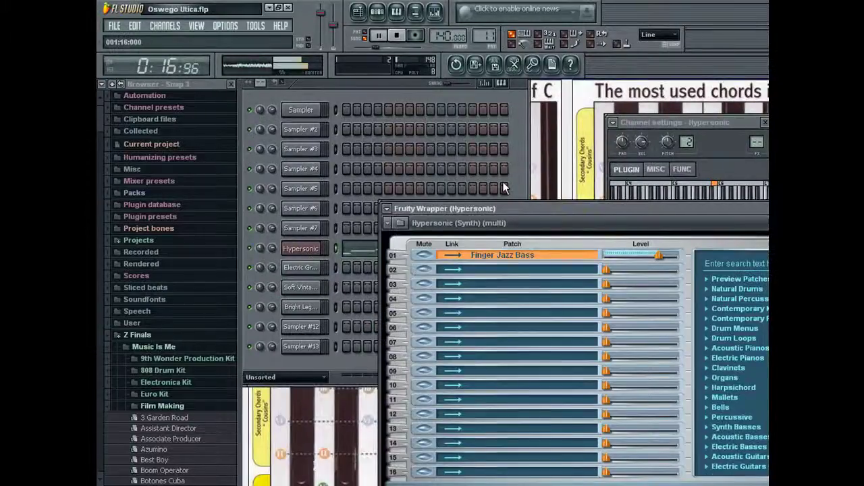
pyautogui.rightClick(334, 246)
pyautogui.click(335, 247)
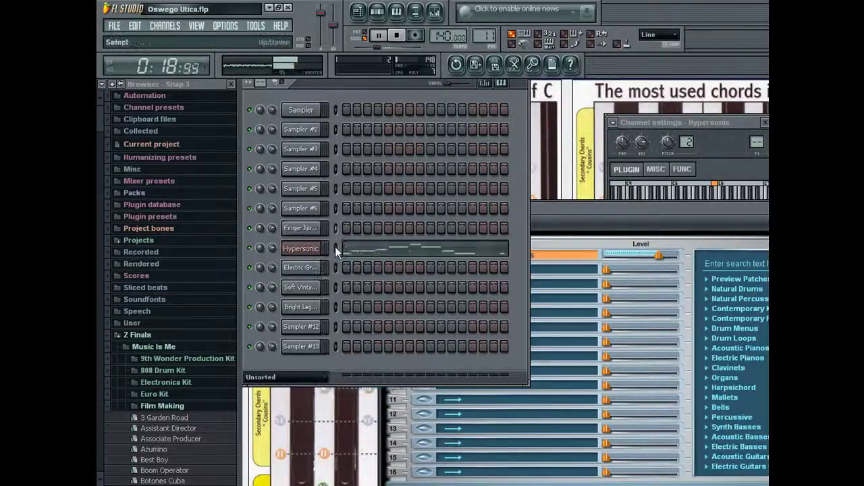